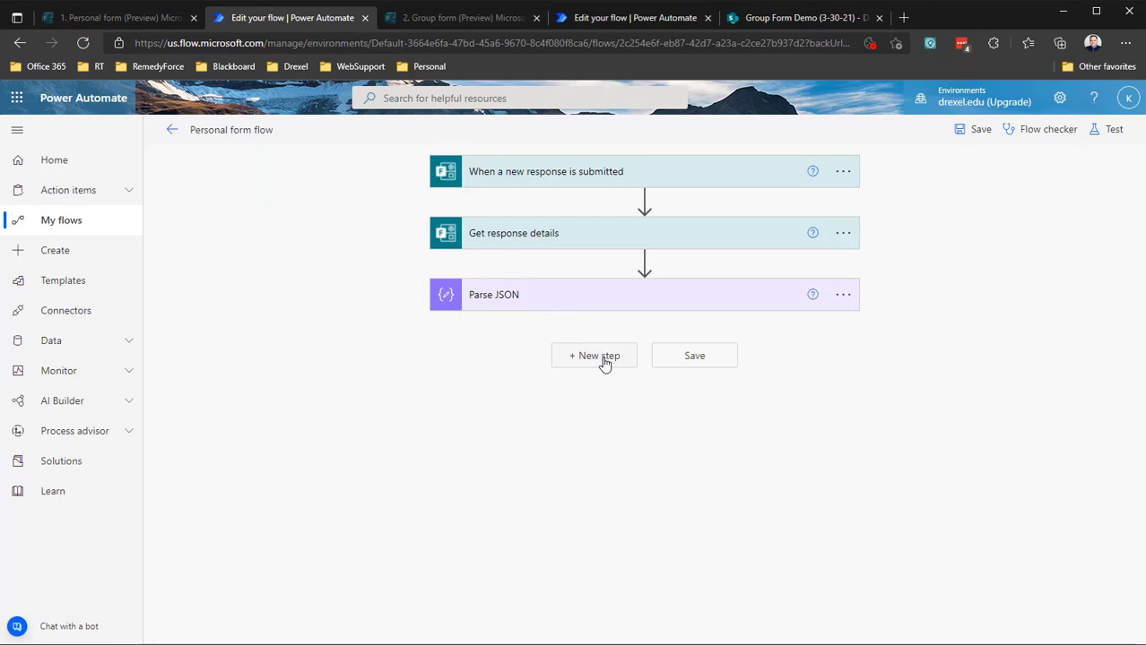
Step: Add the OneDrive for Business "Get file content" action after Parse JSON in the Personal form flow
left_click(605, 363)
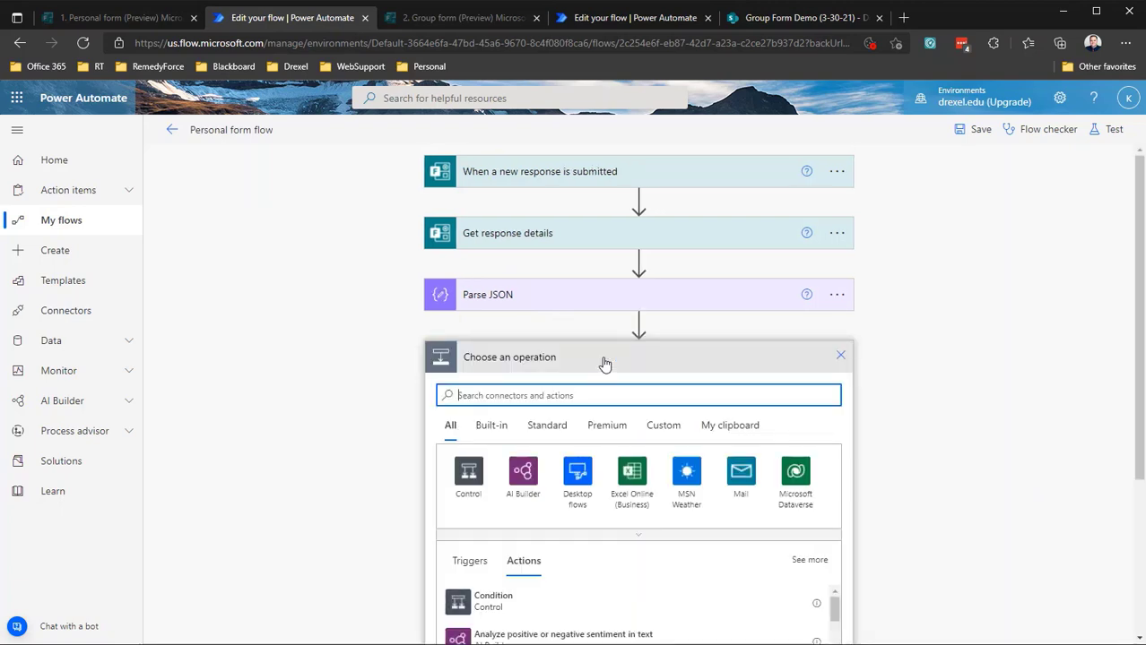
type("get file content")
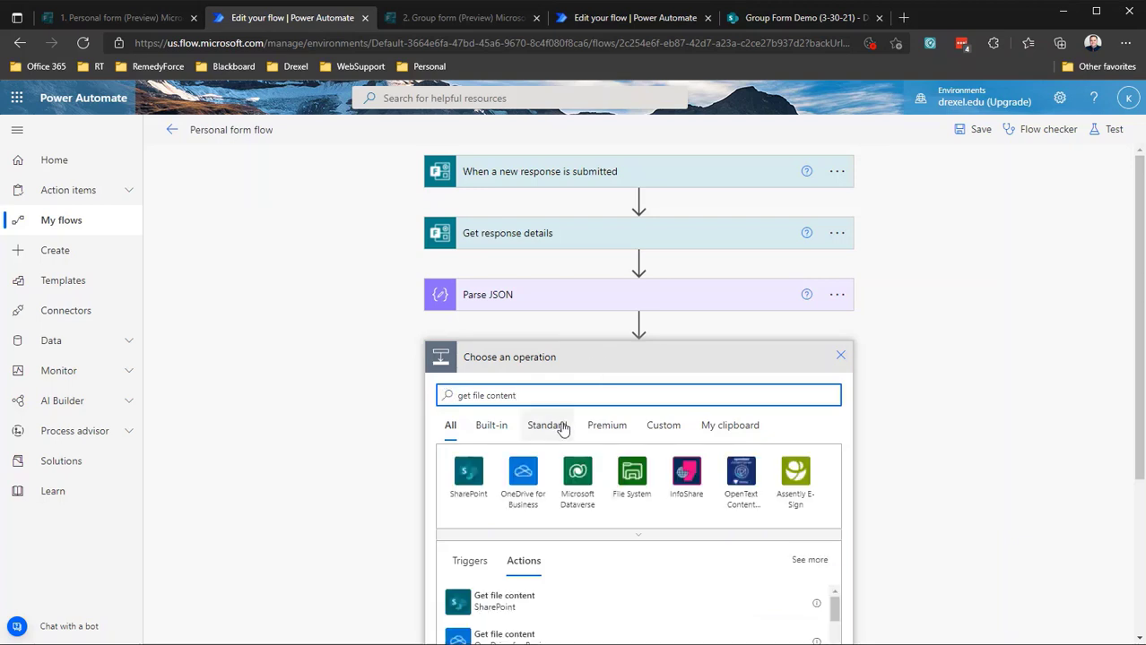
scroll(549, 427, "down", 2)
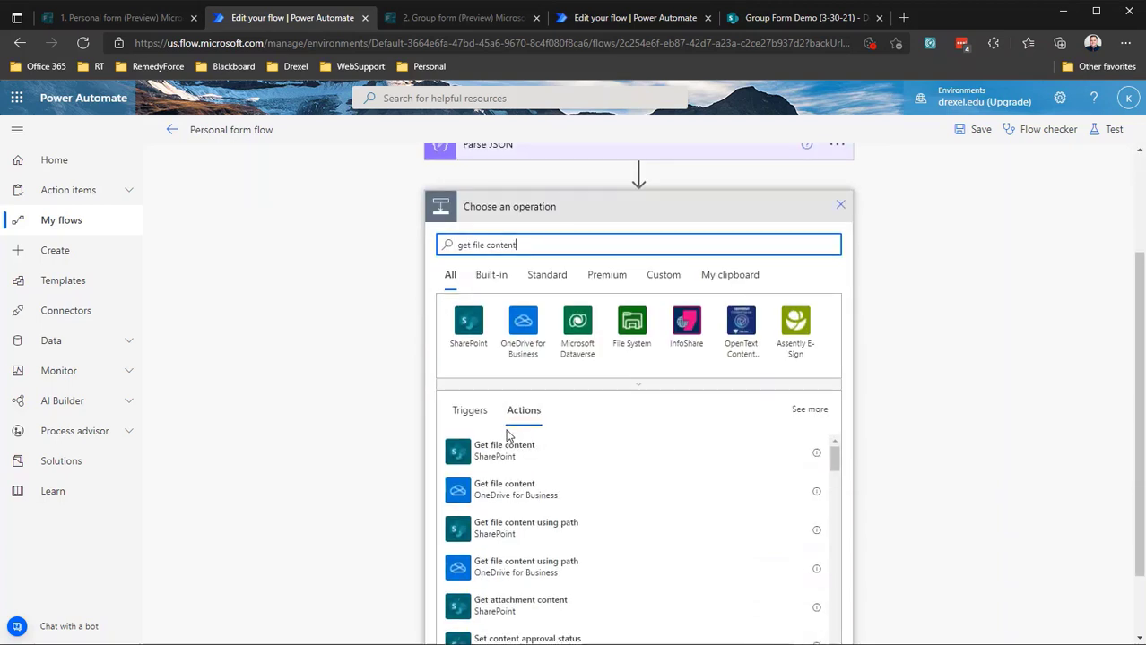
left_click(512, 495)
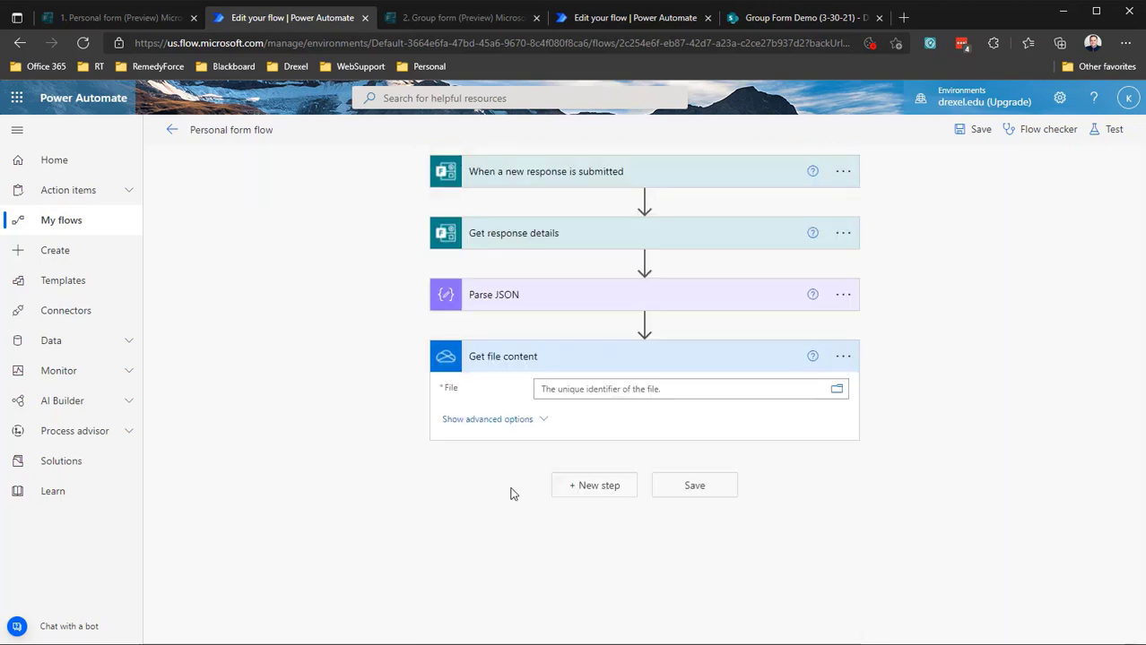
Step: Set the File of the OneDrive Get file content action to the id value from Parse JSON
left_click(580, 391)
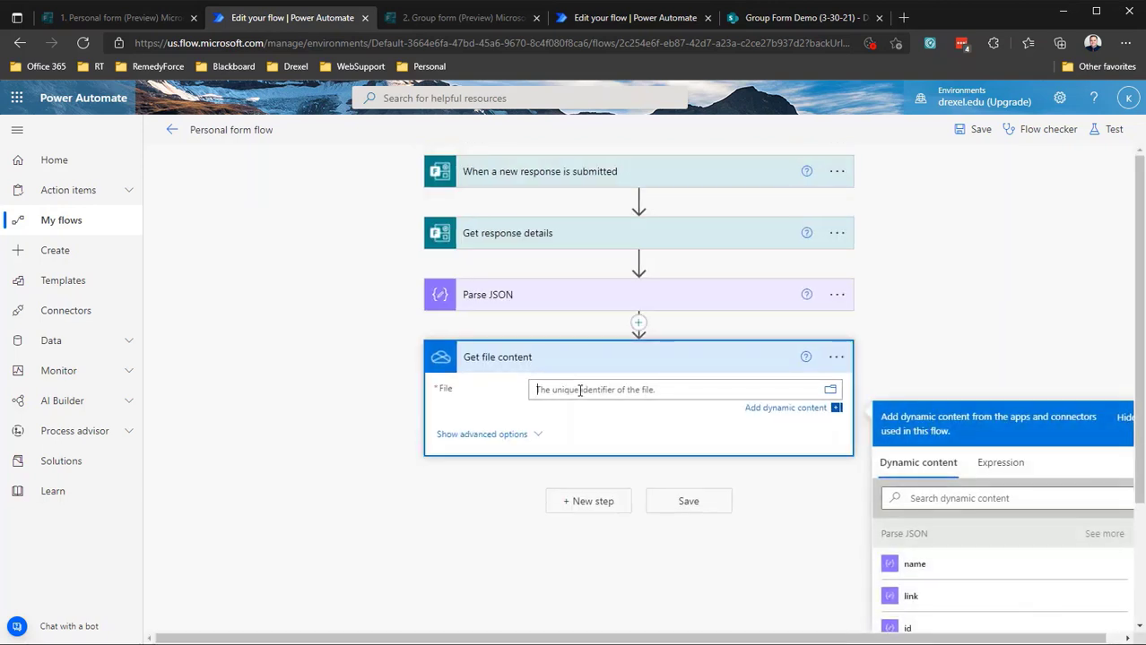
scroll(913, 569, "down", 1)
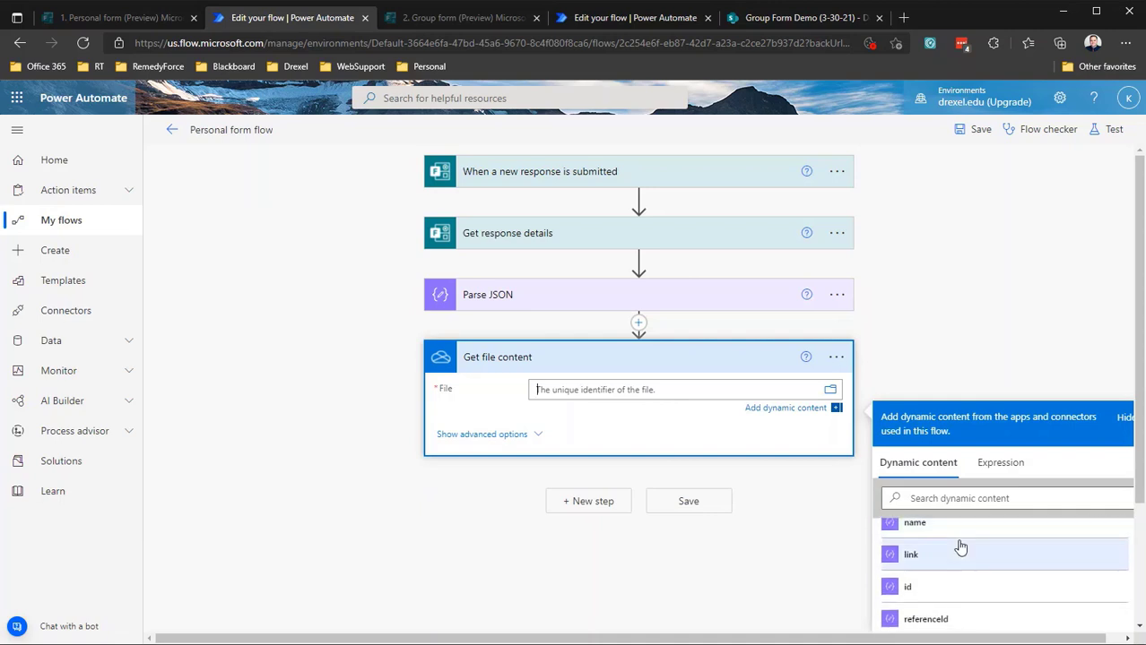
left_click(927, 595)
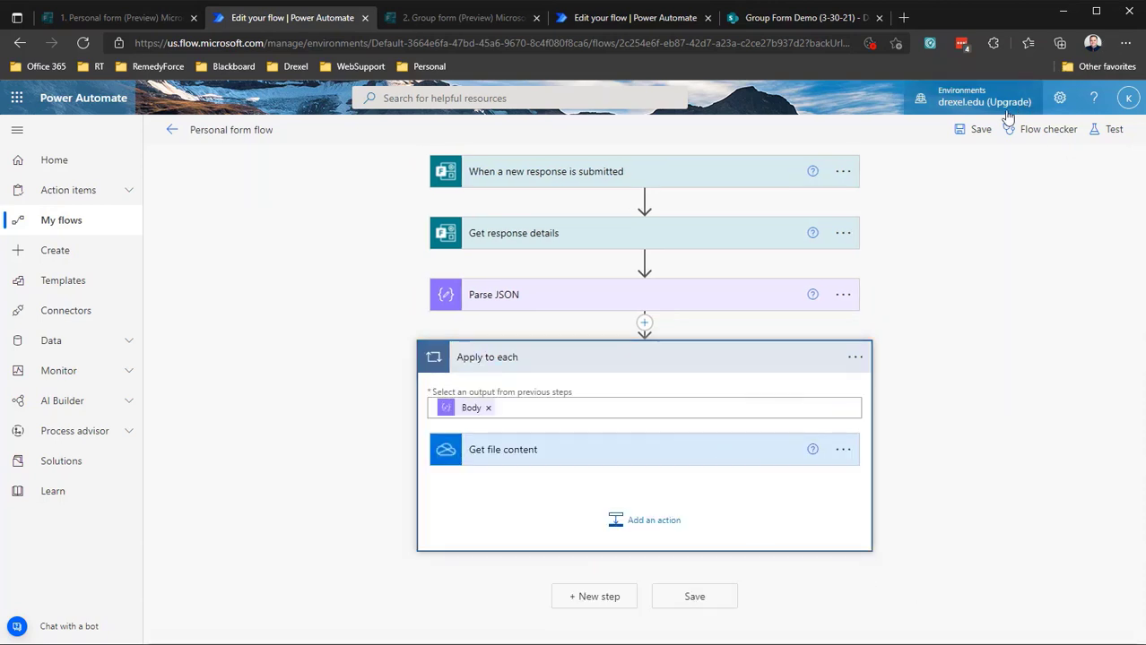
Step: Save the Personal form flow and test it automatically with the recent trigger from 28 minutes ago
left_click(980, 131)
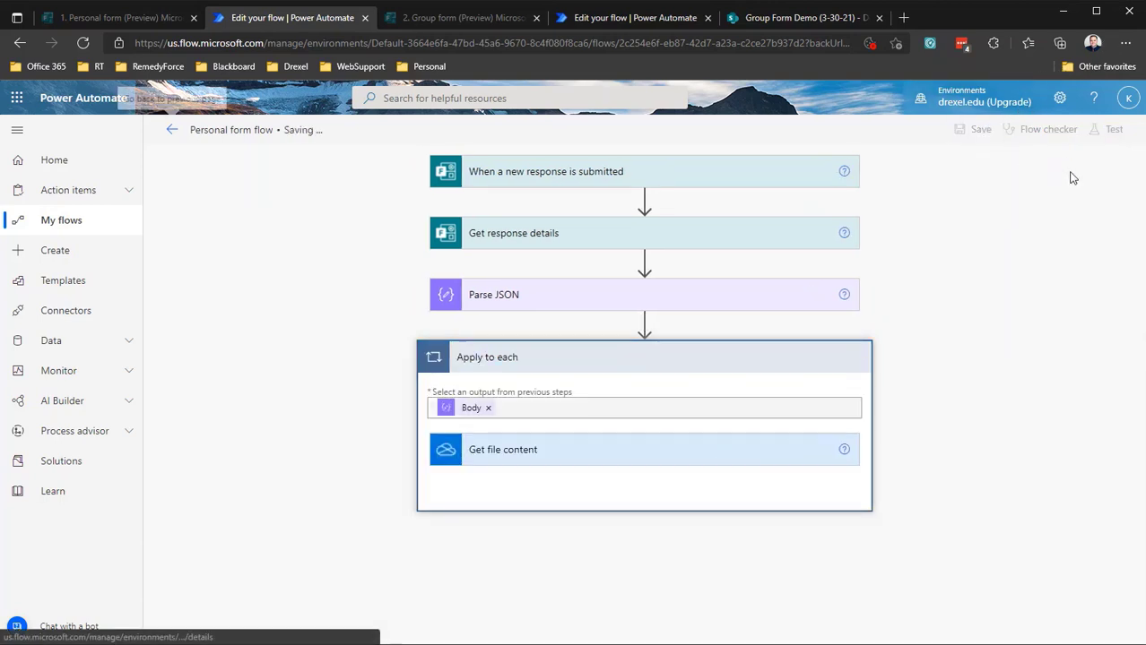
left_click(1113, 131)
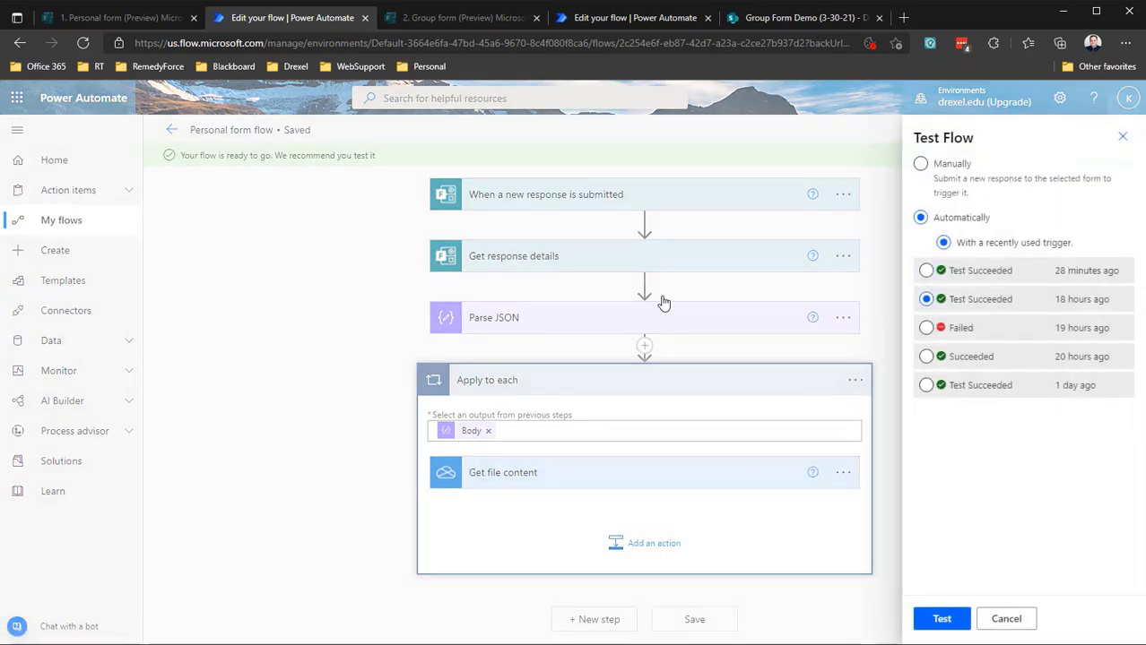
left_click(925, 270)
left_click(940, 618)
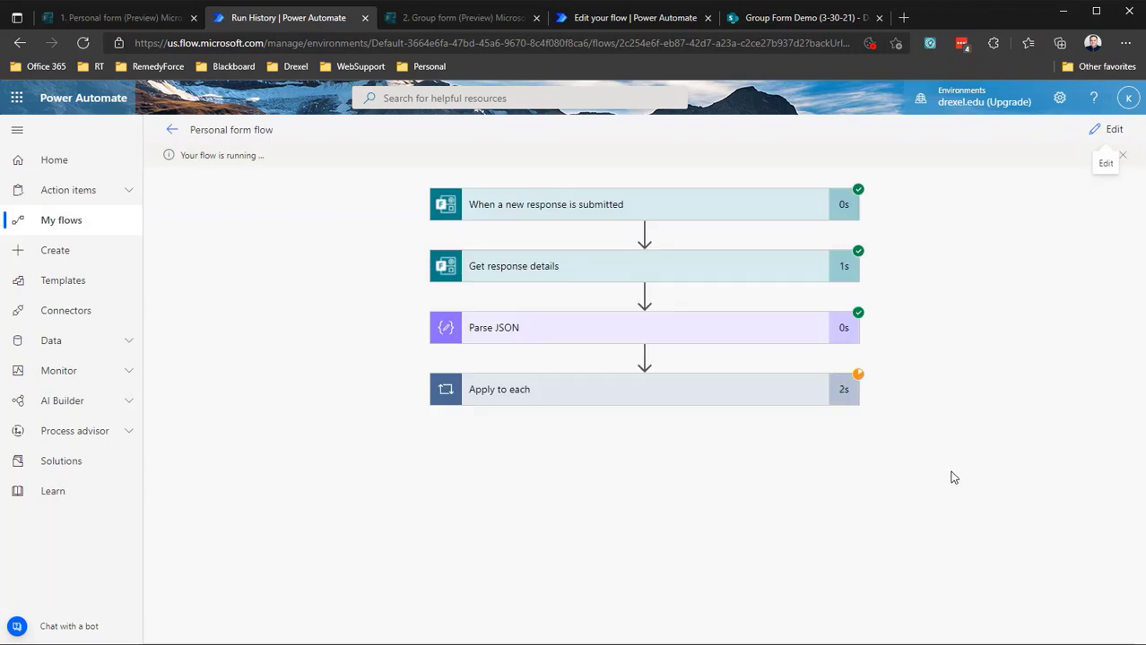
Step: Examine the file input and the content type and content outputs of Get file content in the test run, then collapse the details
left_click(749, 396)
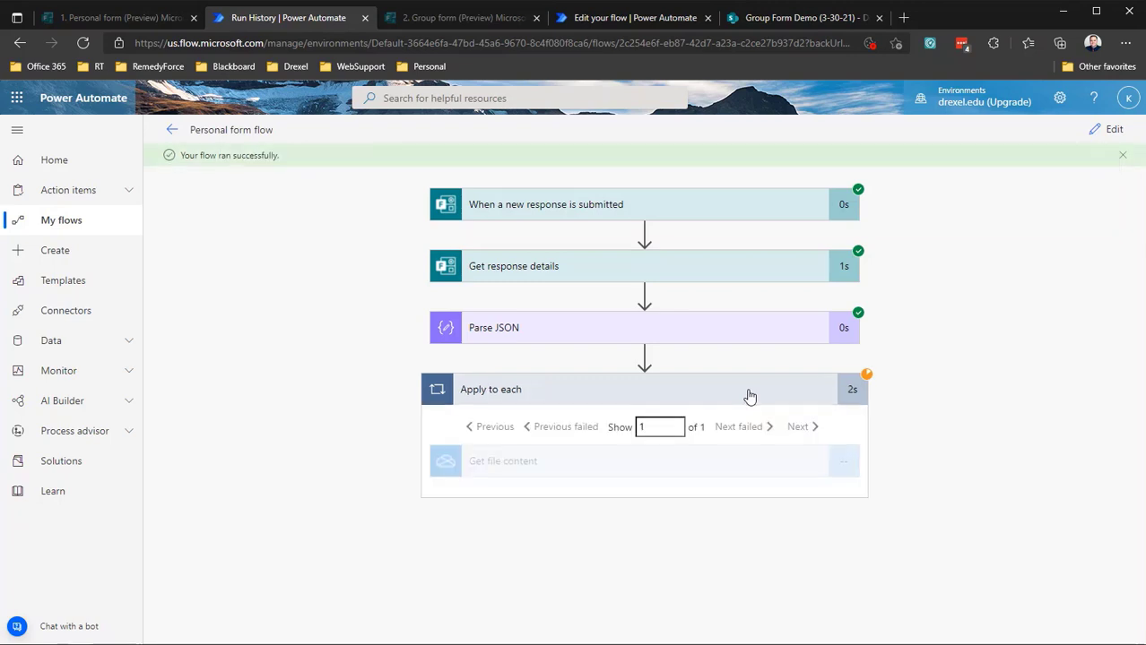
left_click(583, 464)
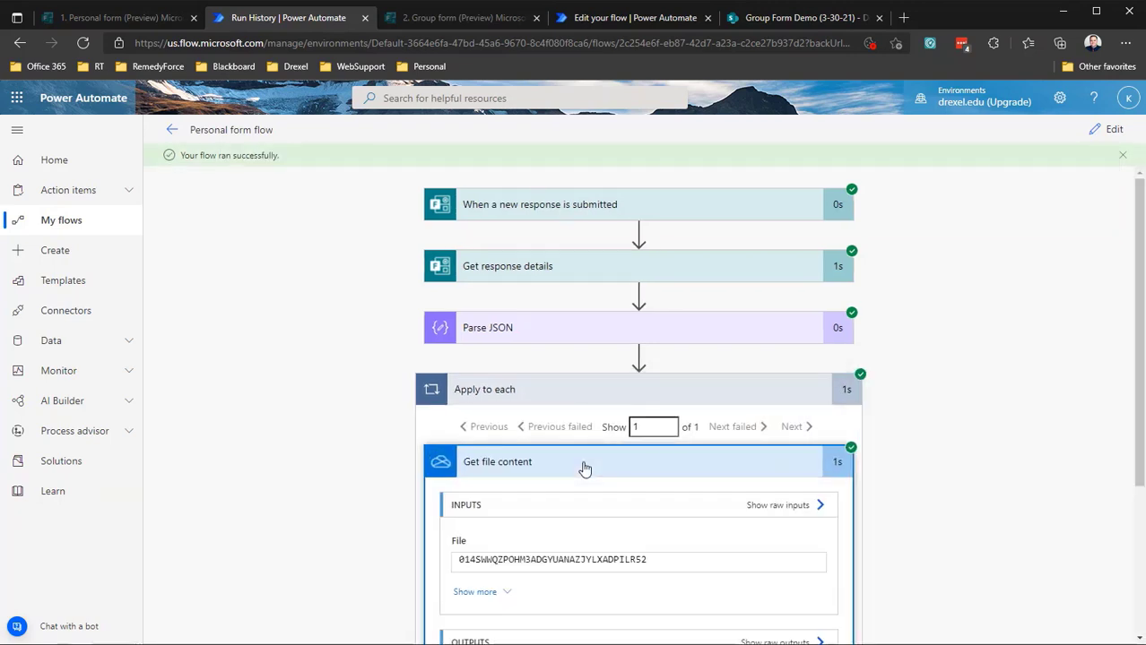
scroll(584, 473, "down", 2)
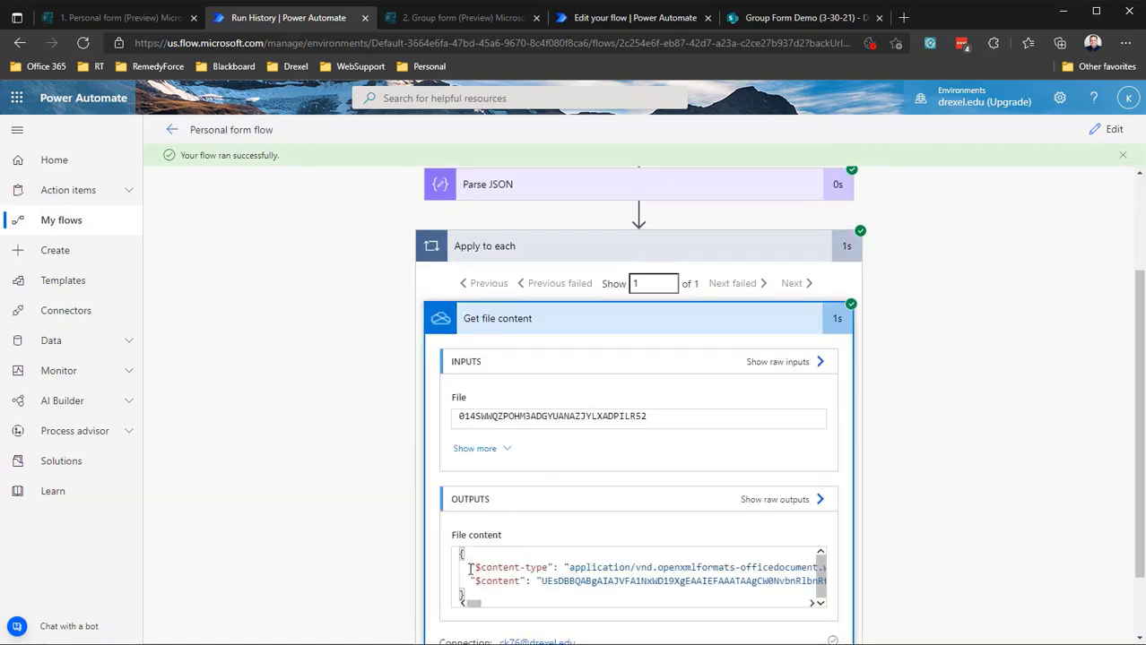
left_click_drag(470, 569, 789, 583)
left_click(474, 582)
double_click(789, 583)
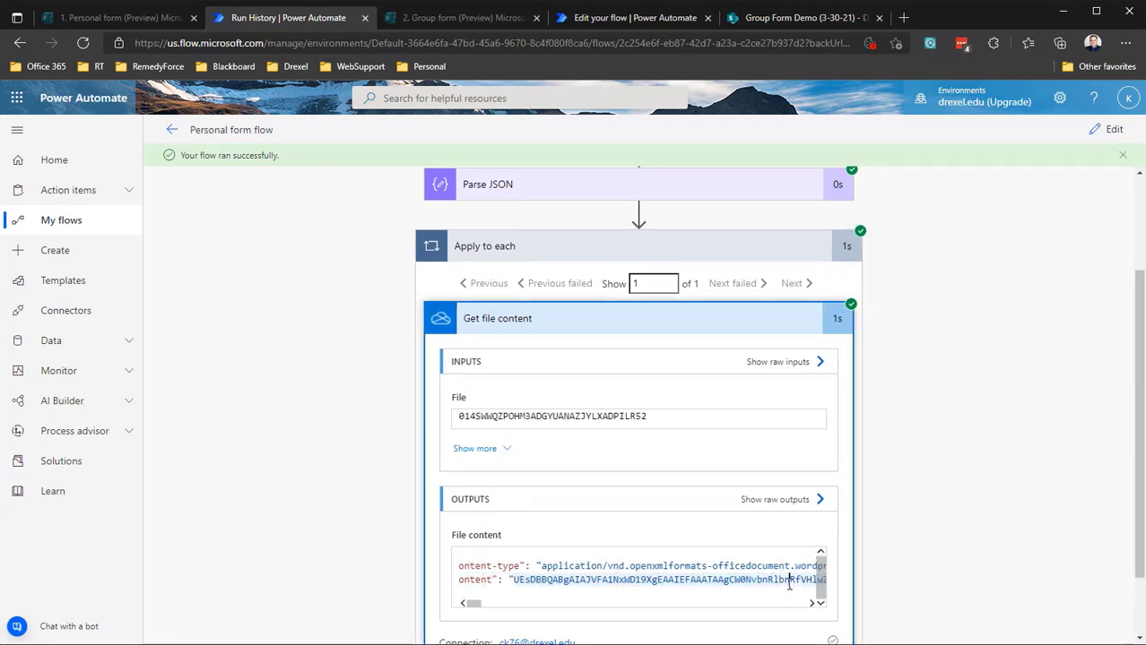
left_click(708, 316)
left_click(709, 266)
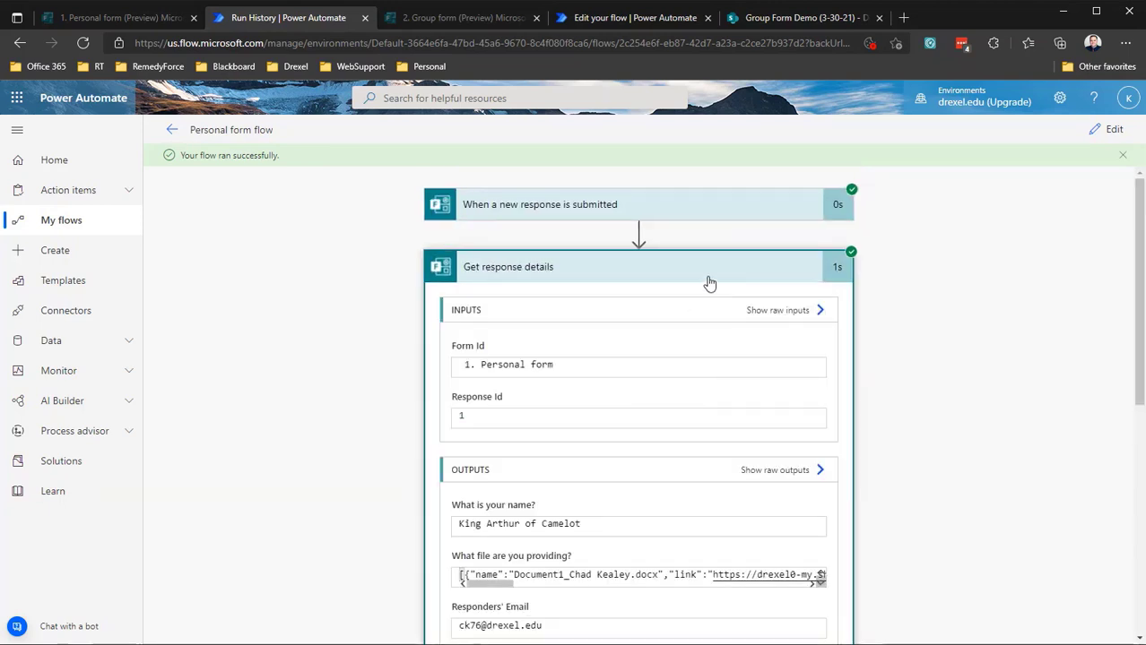
left_click(717, 265)
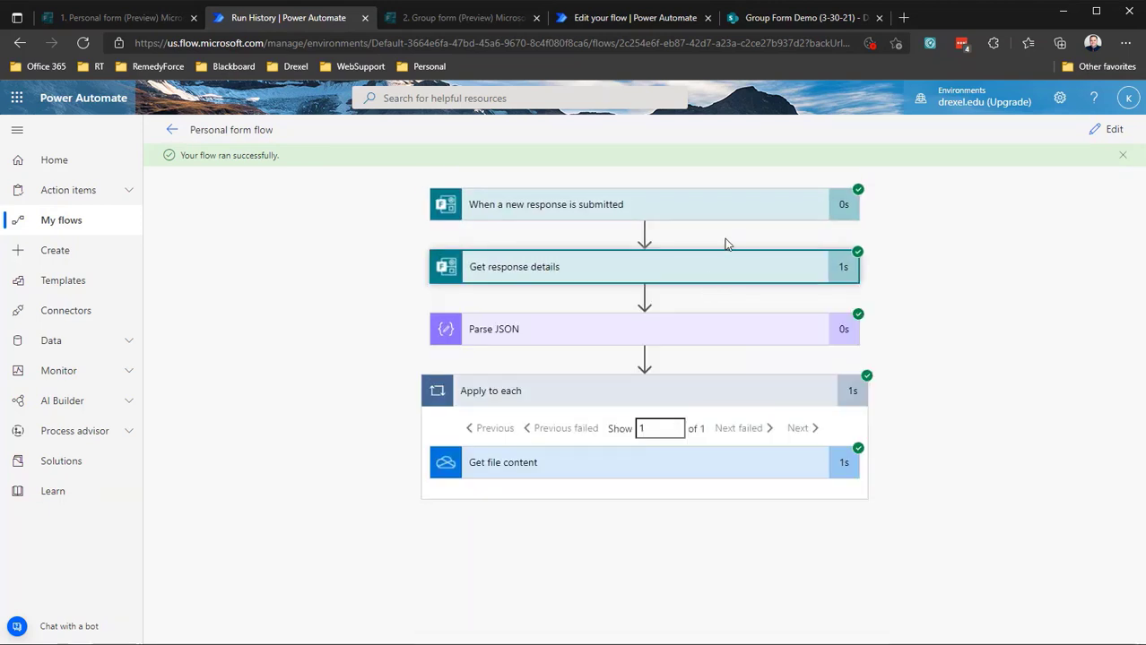
left_click(743, 400)
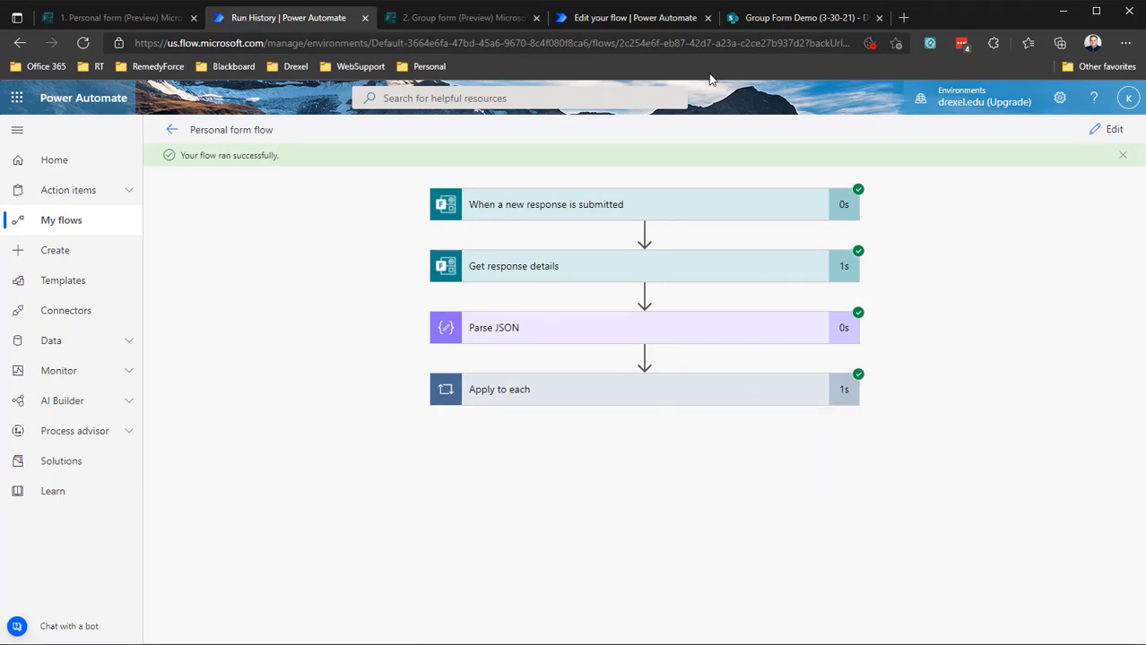
Step: Switch to the Group form flow and add the SharePoint "Get file content" action after Parse JSON
left_click(644, 19)
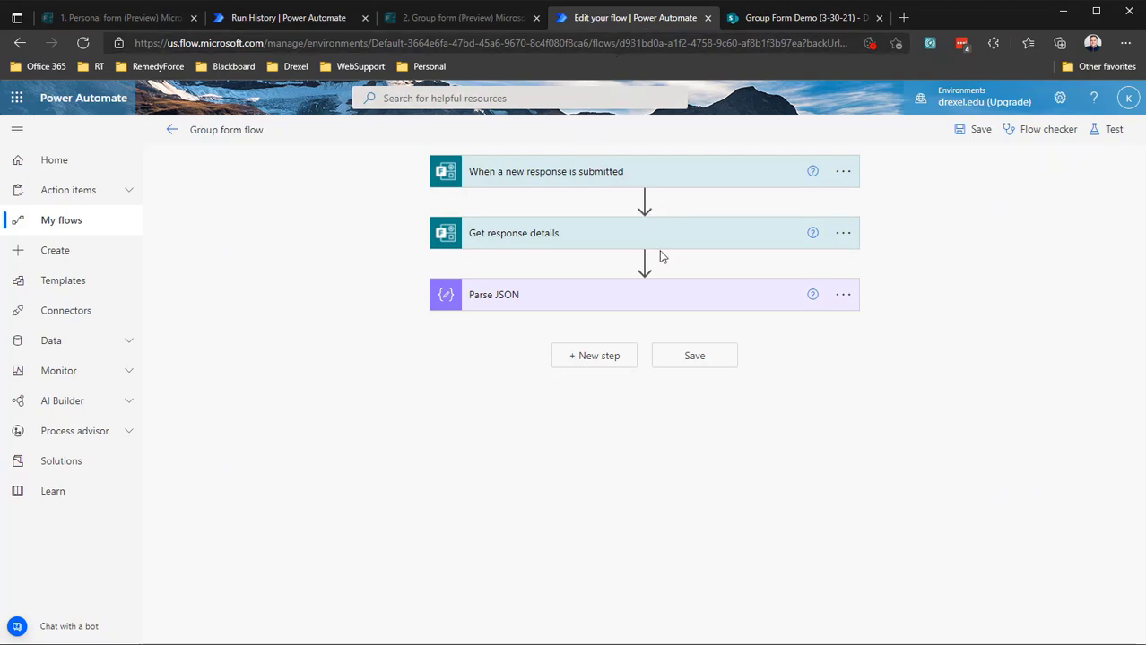
left_click(597, 356)
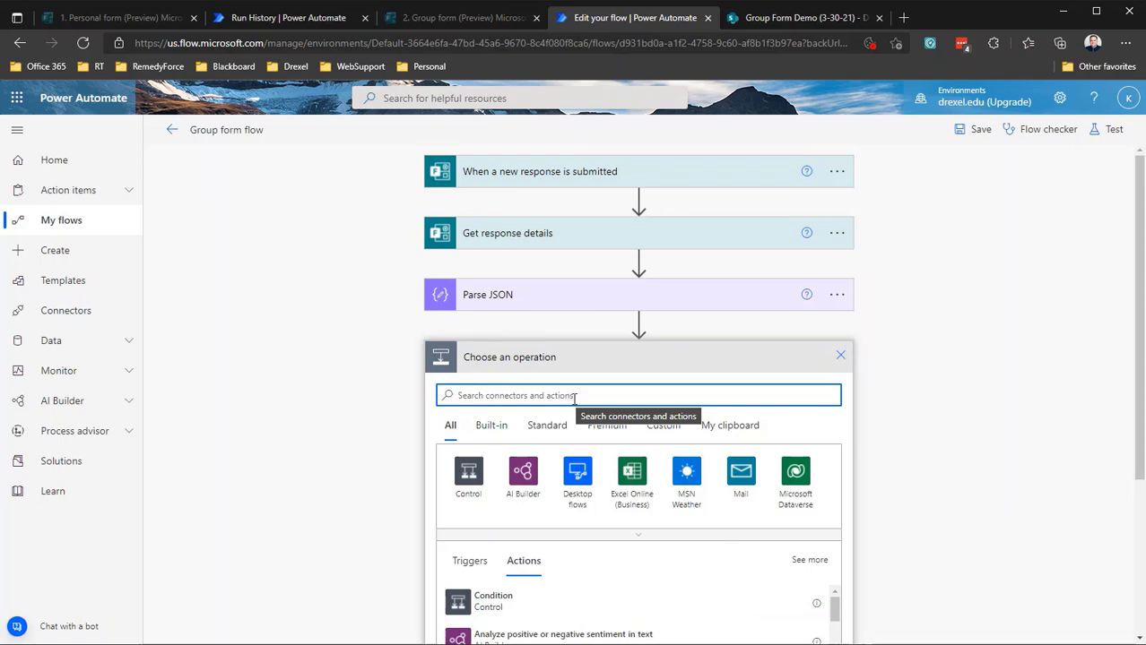
type("get fi")
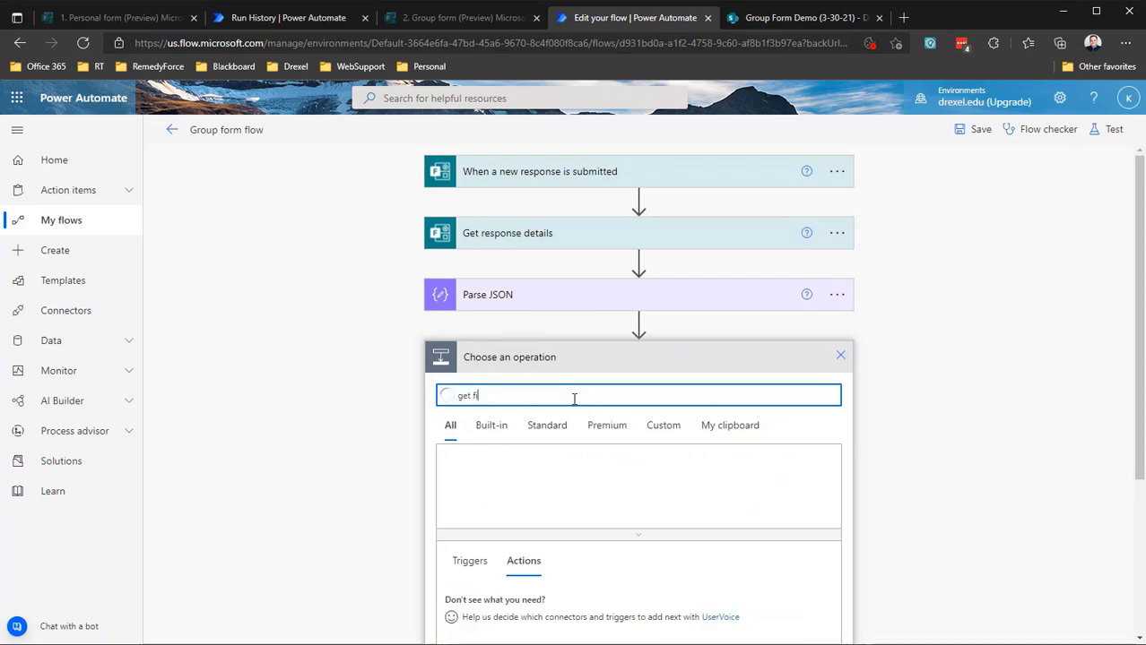
type("le content")
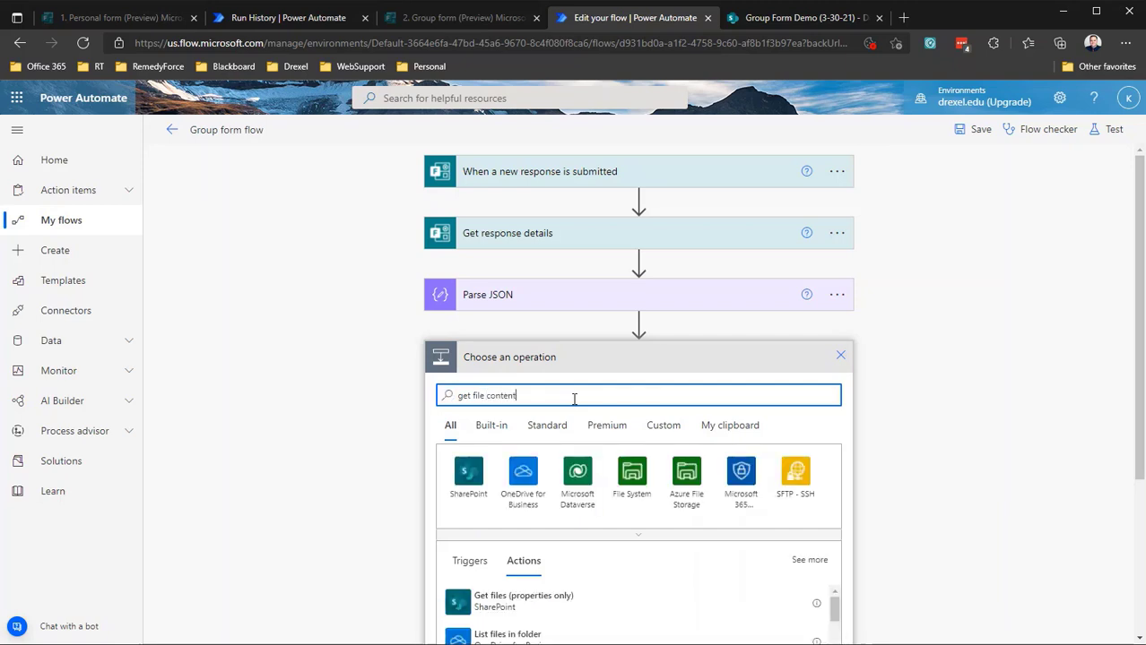
scroll(527, 431, "down", 2)
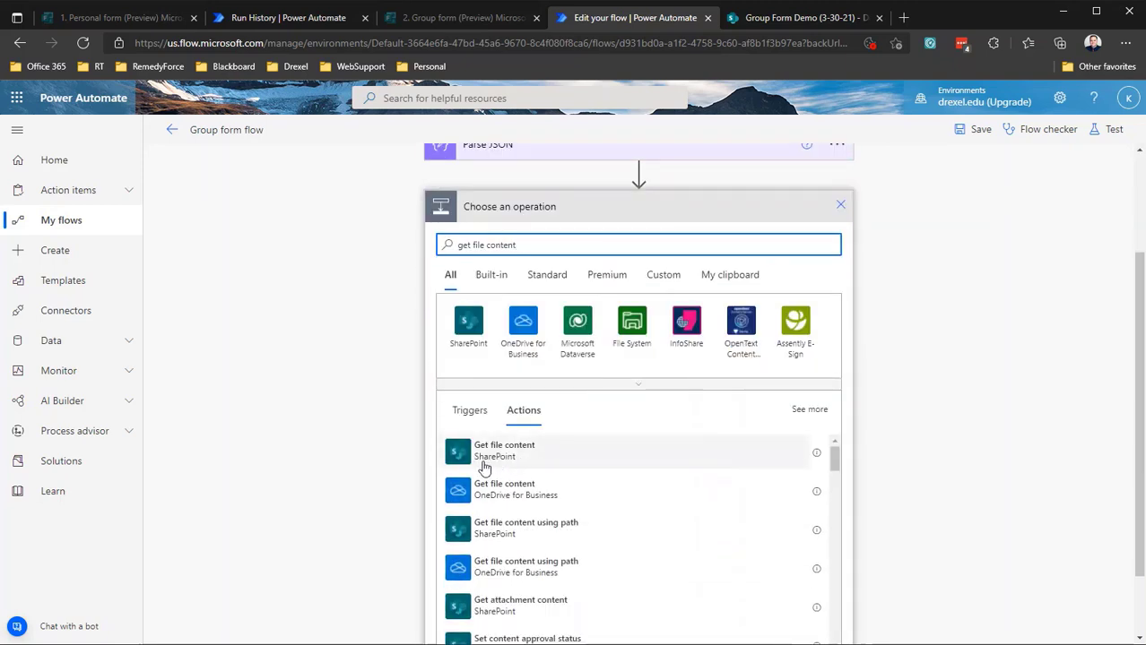
left_click(491, 456)
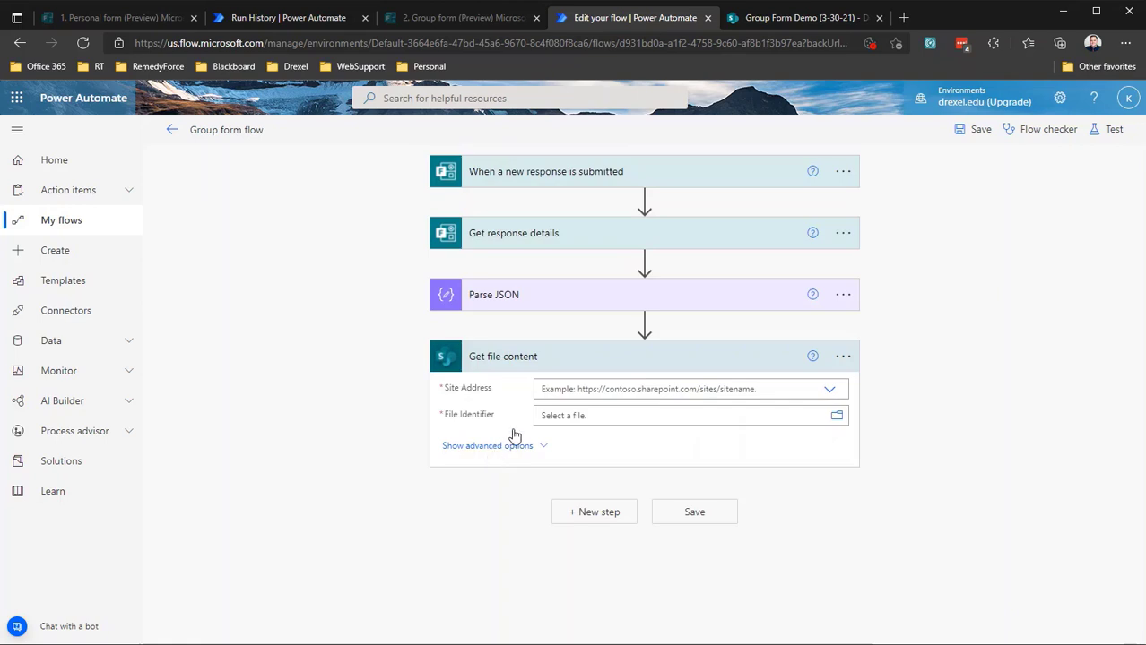
Step: Set the SharePoint action's Site Address to Group Form Demo (3-30-21) and its File Identifier to the id from Parse JSON
left_click(832, 390)
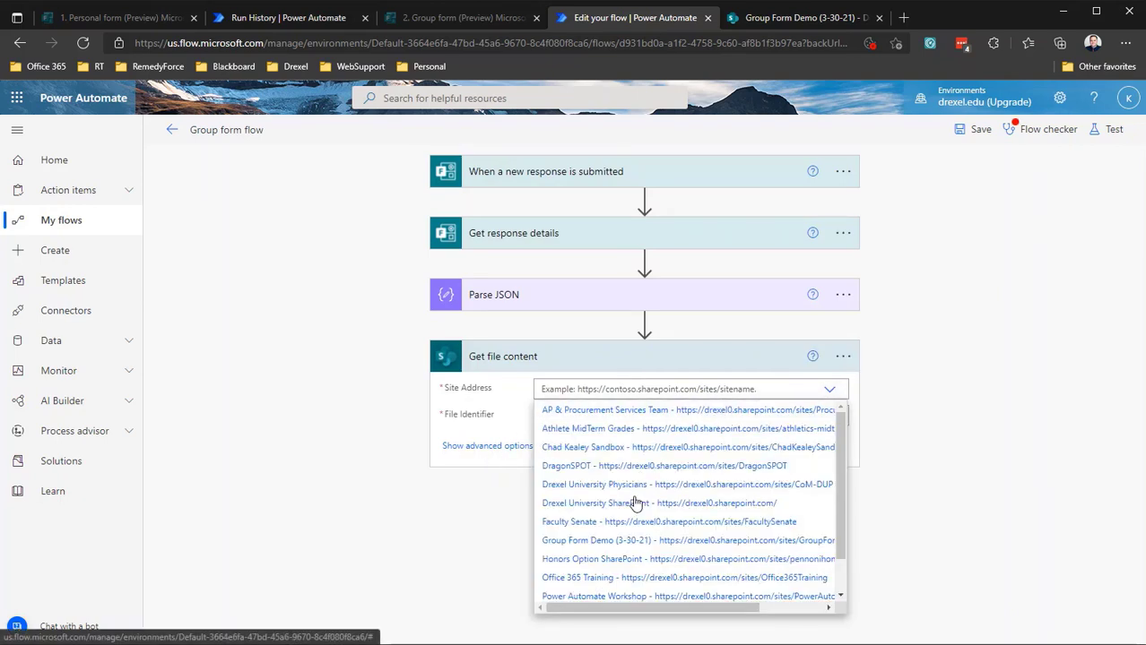
left_click(638, 542)
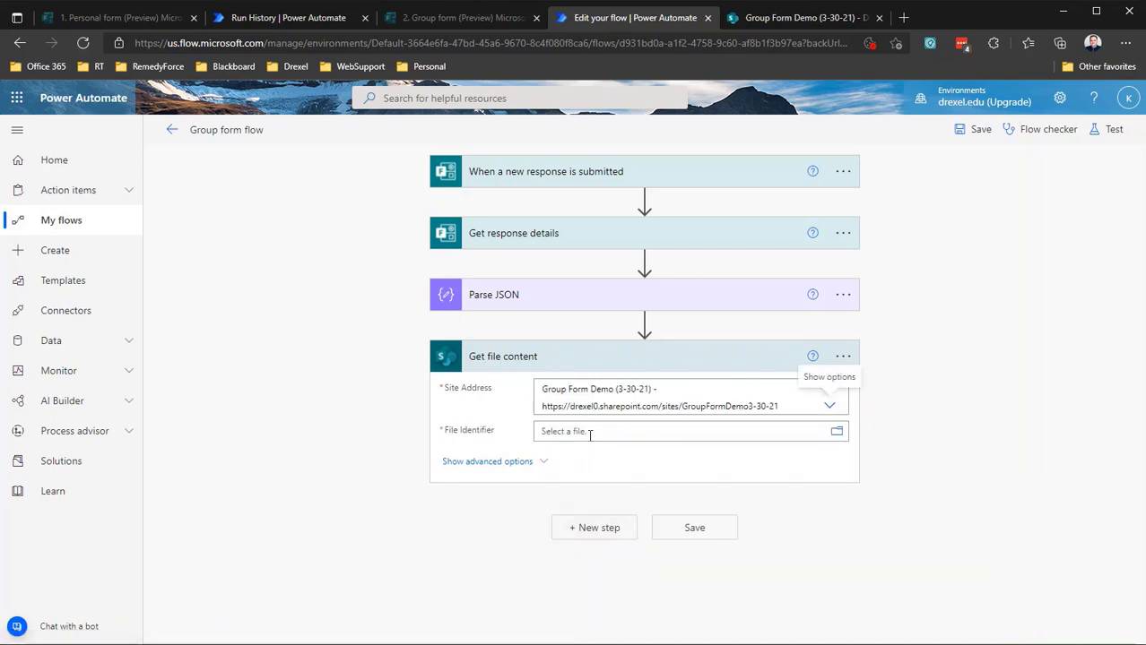
left_click(574, 432)
scroll(613, 432, "down", 3)
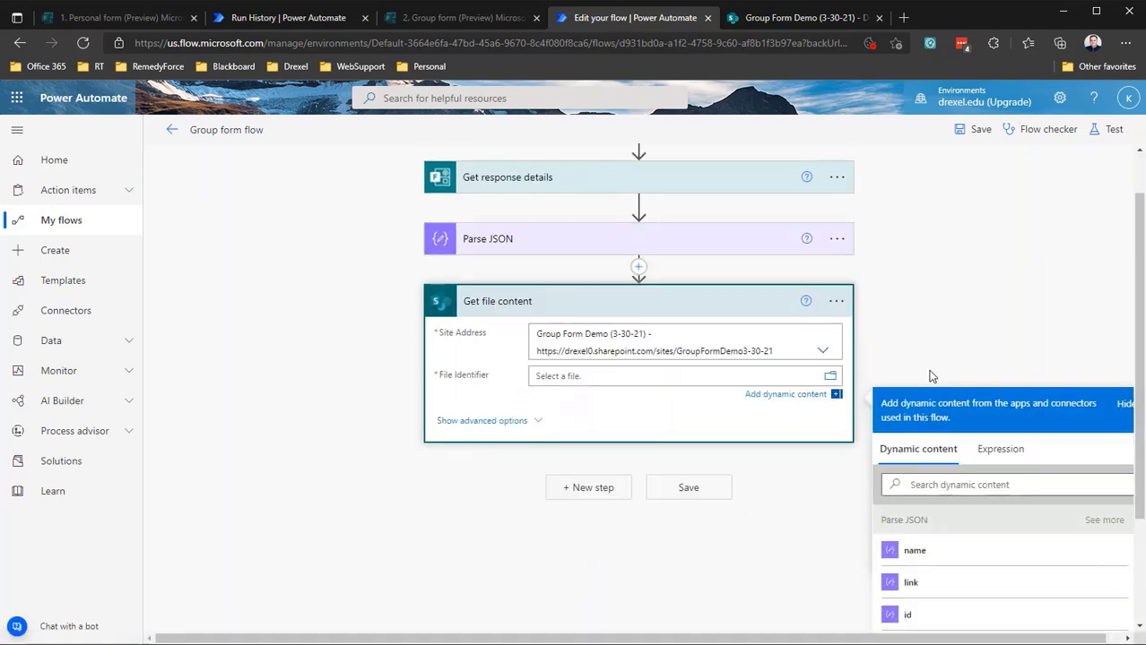
left_click(919, 529)
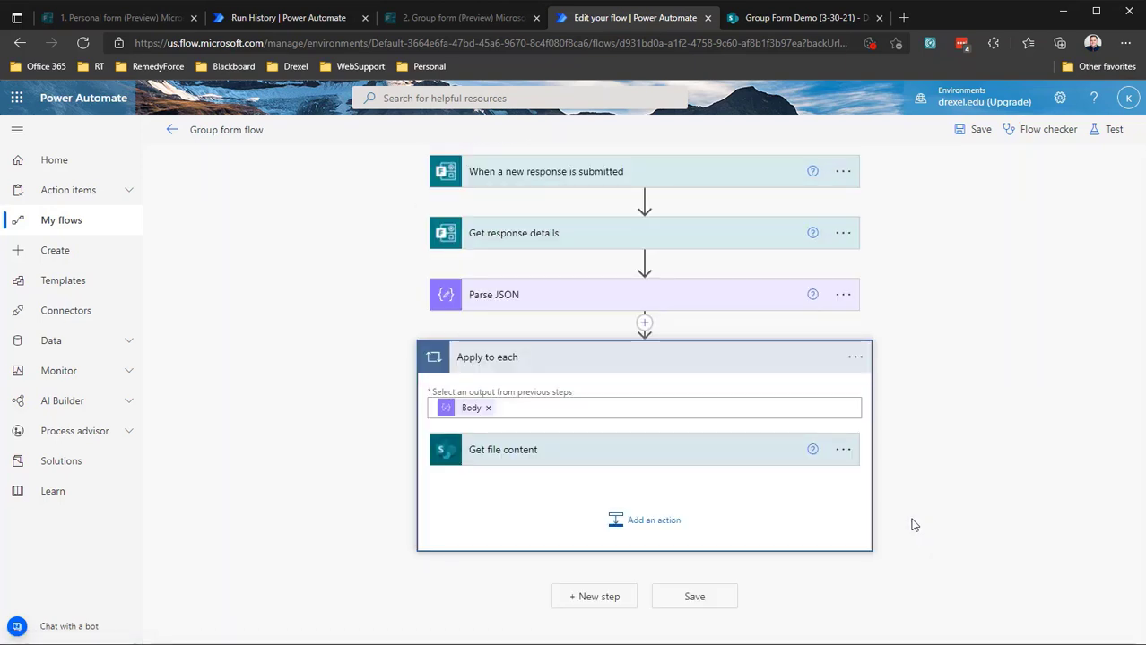
Step: Save the Group form flow and test it automatically with the recent trigger from 10 minutes ago
left_click(985, 131)
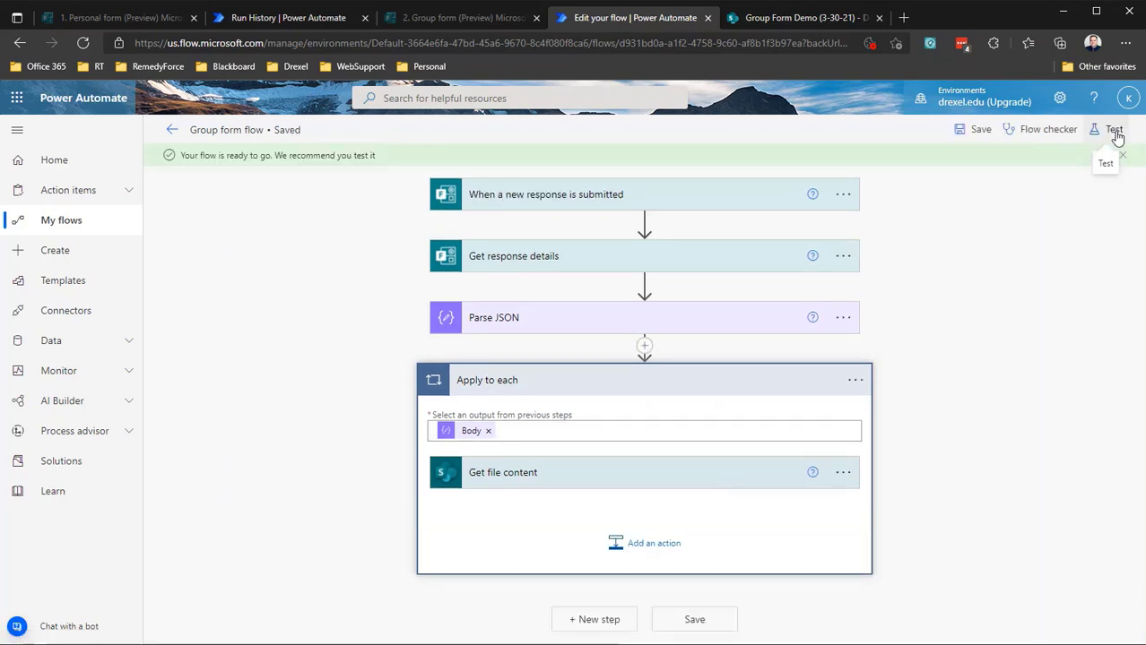
left_click(1113, 131)
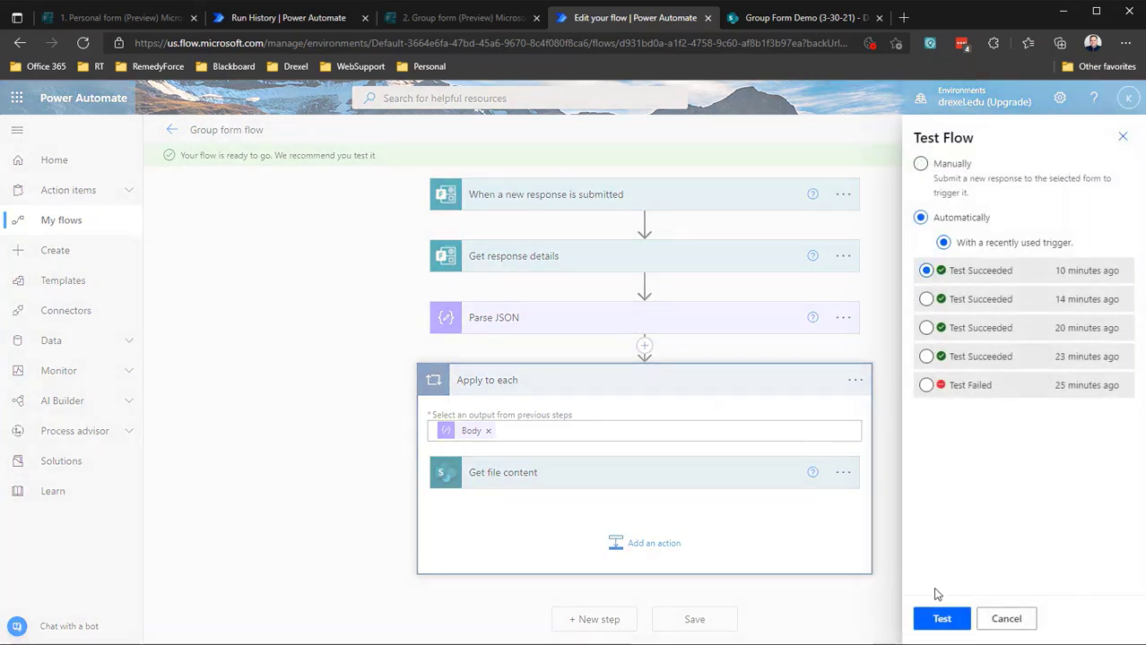
left_click(941, 618)
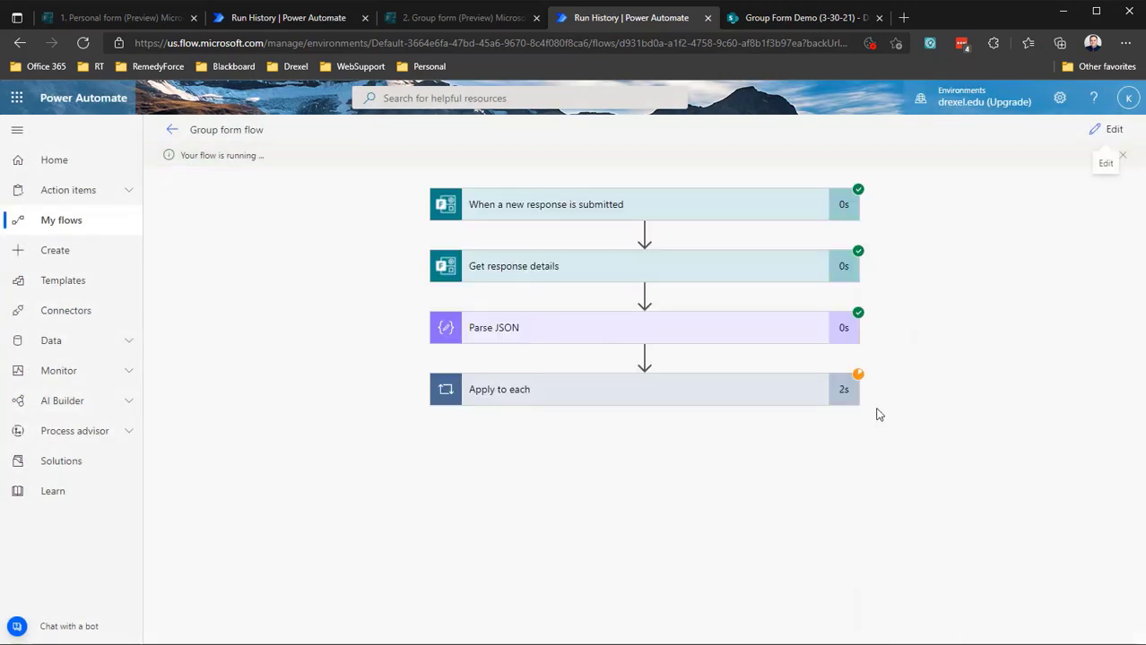
Step: Inspect the error details and the File Identifier input of Get file content inside Apply to each in the Group form run
left_click(646, 398)
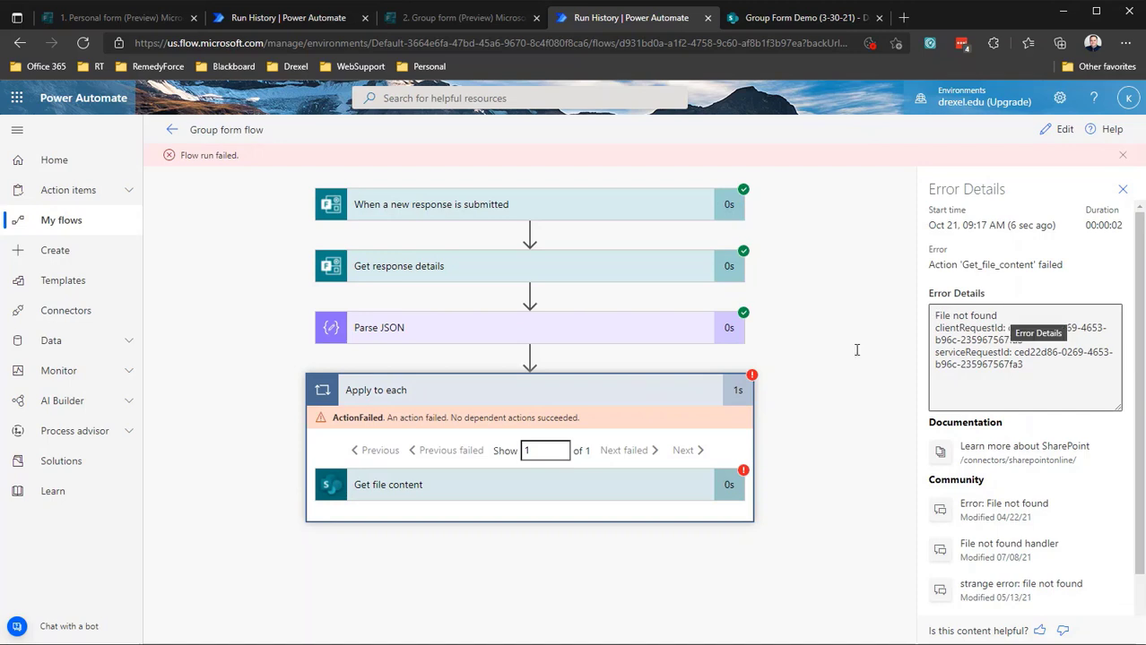
left_click(541, 485)
scroll(535, 479, "down", 2)
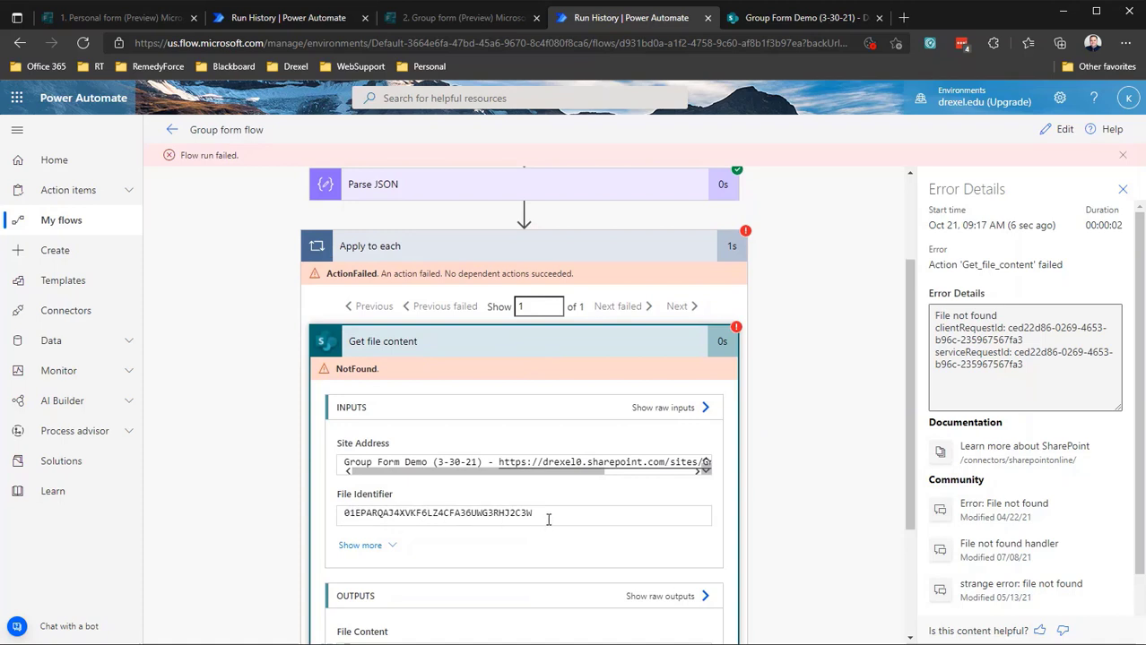
left_click_drag(548, 519, 320, 524)
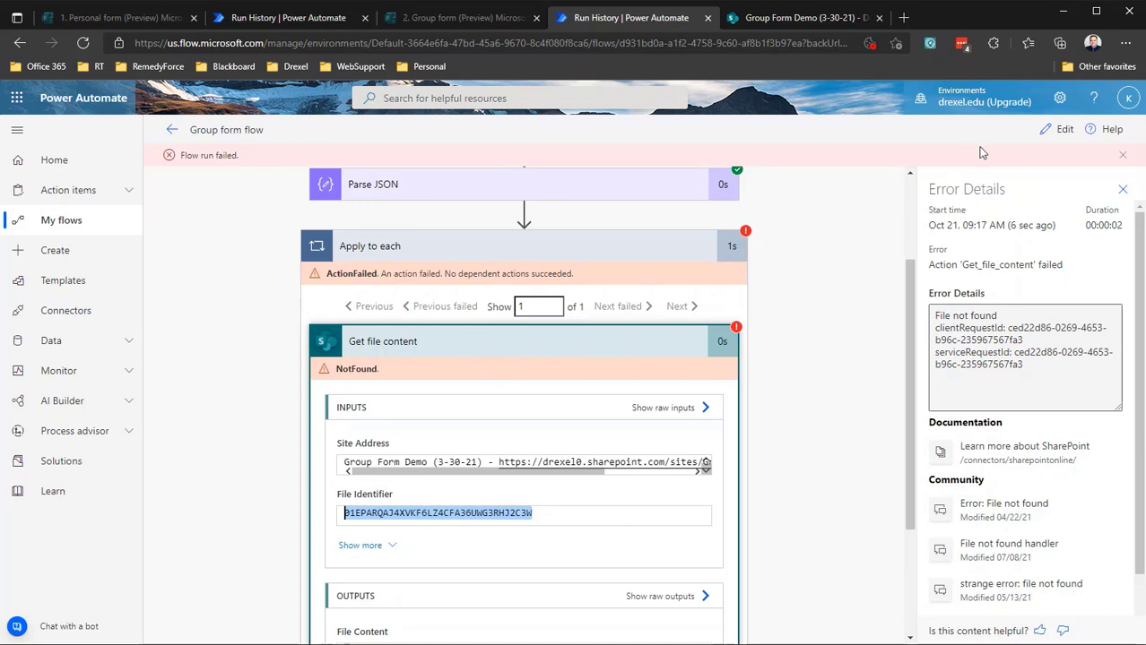
Step: Reopen the Group form flow for editing with Get file content expanded, and open the Personal form flow for editing
left_click(1047, 137)
left_click(632, 463)
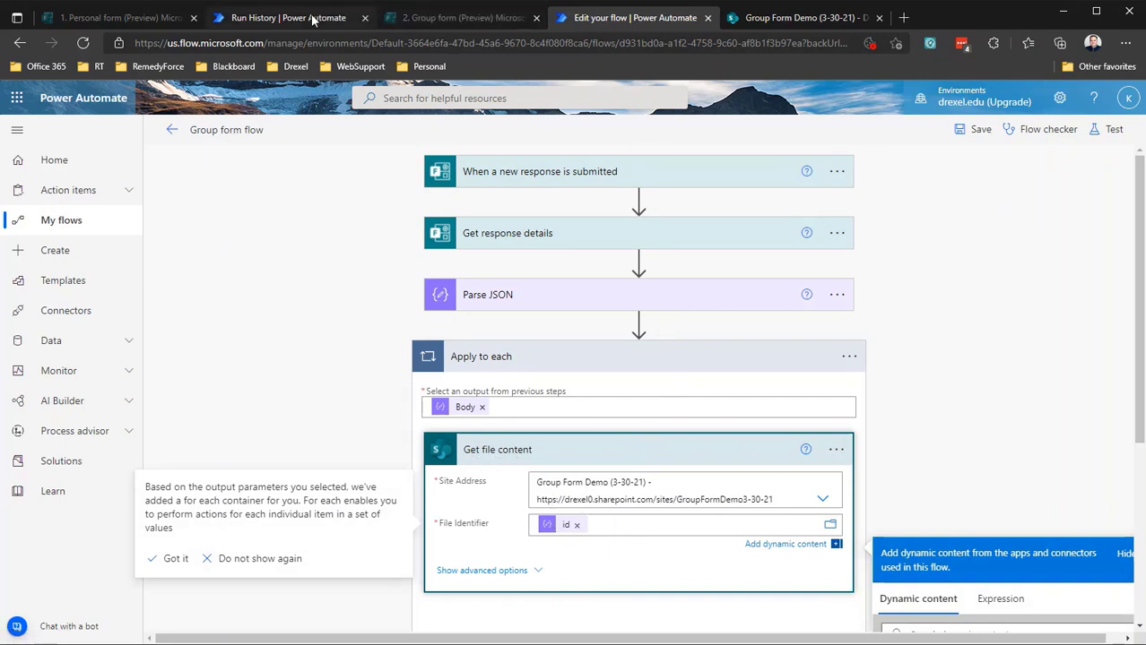
left_click(313, 19)
left_click(1108, 130)
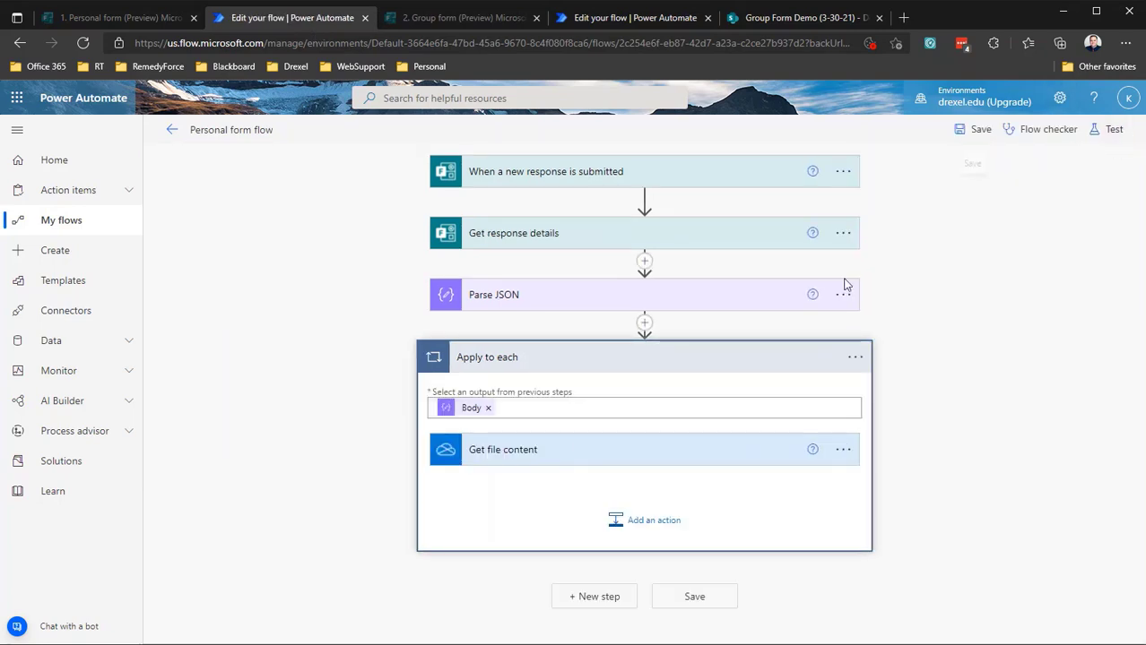
Step: Check the File input and the connection used by Get file content in the Personal form flow
left_click(591, 458)
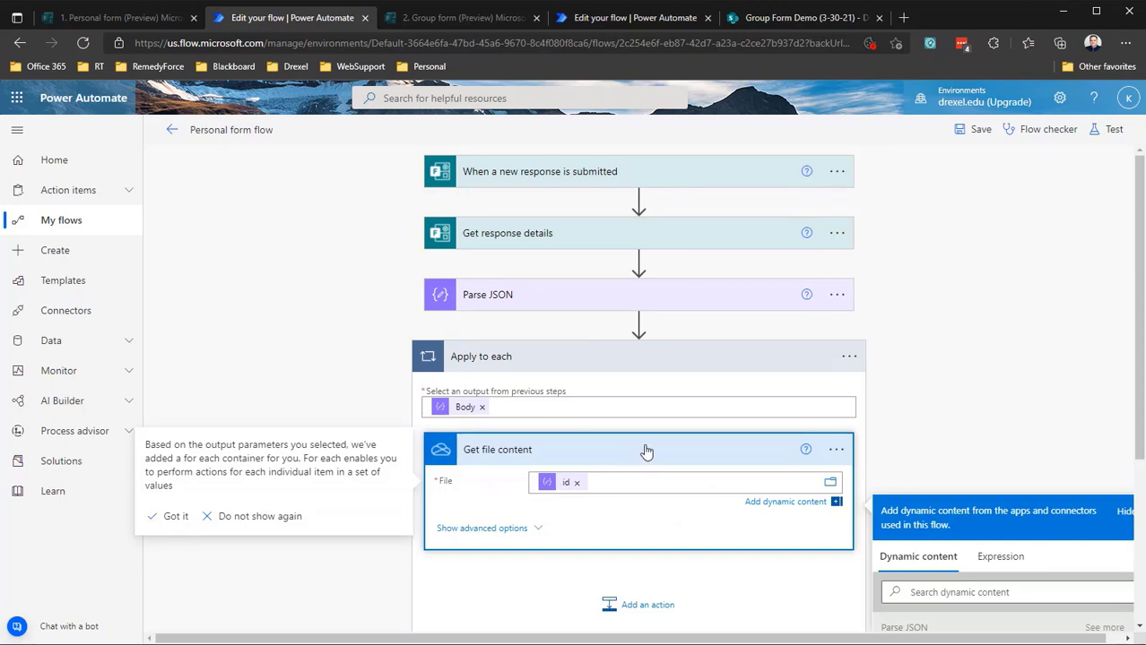
left_click(835, 451)
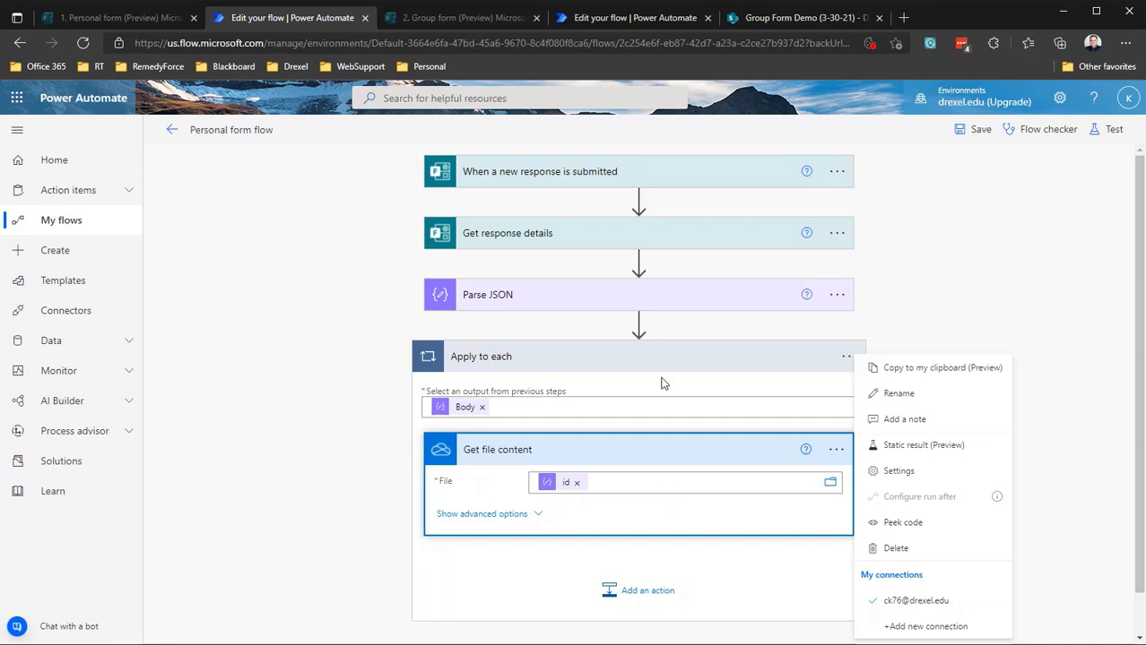
Step: Delete the SharePoint Get file content action from Apply to each in the Group form flow
left_click(634, 24)
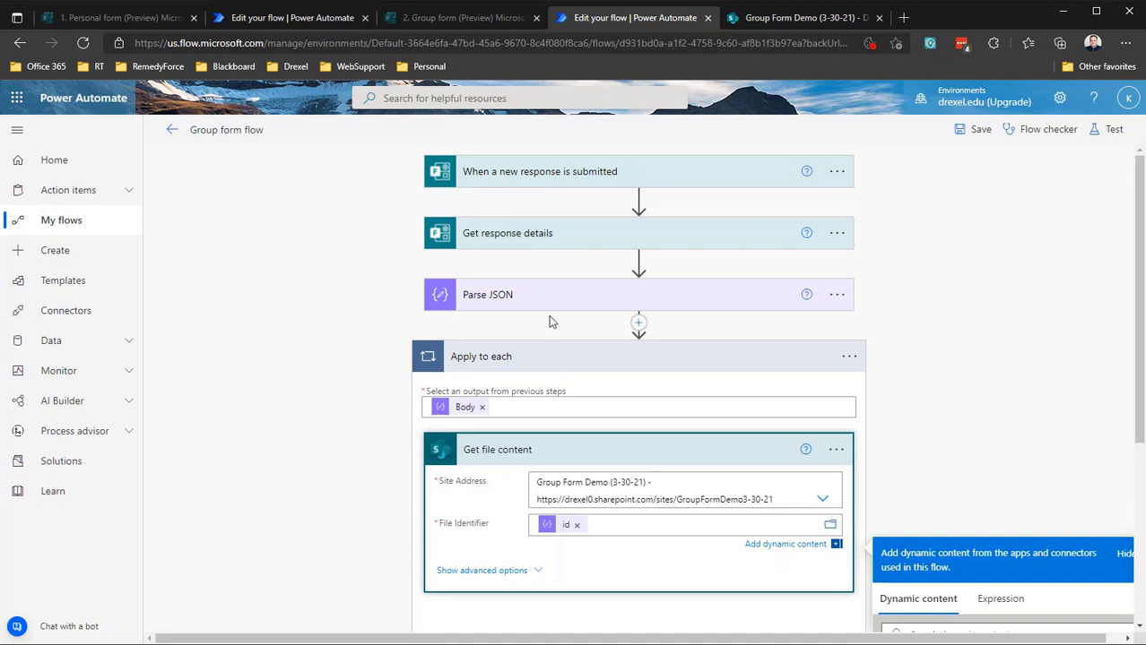
left_click(840, 464)
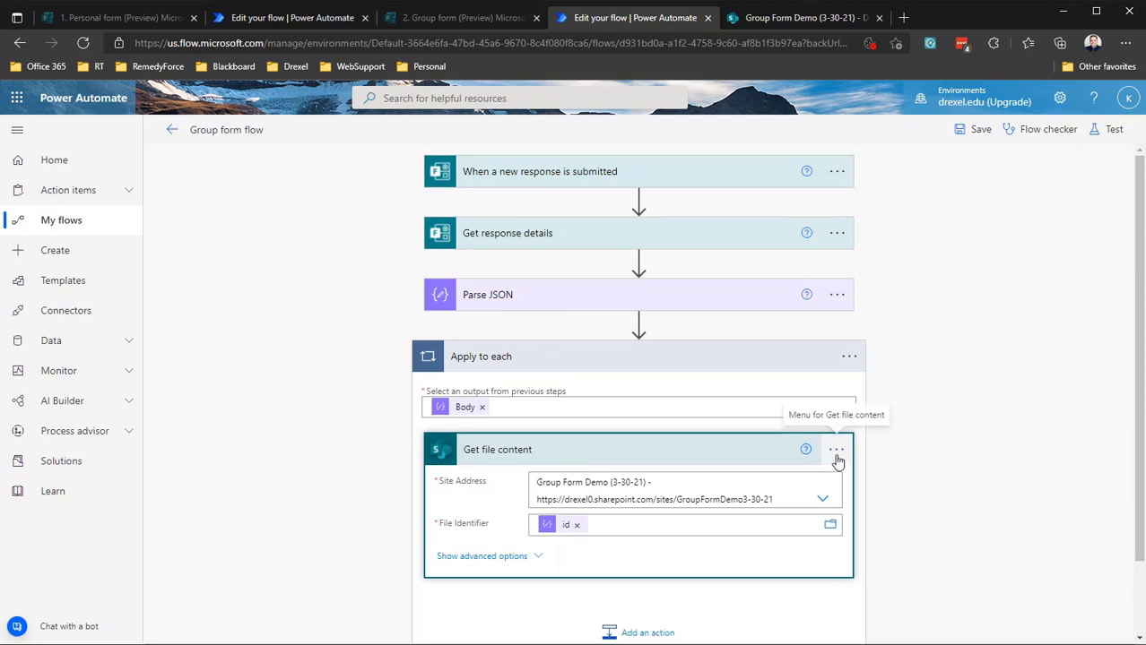
left_click(836, 451)
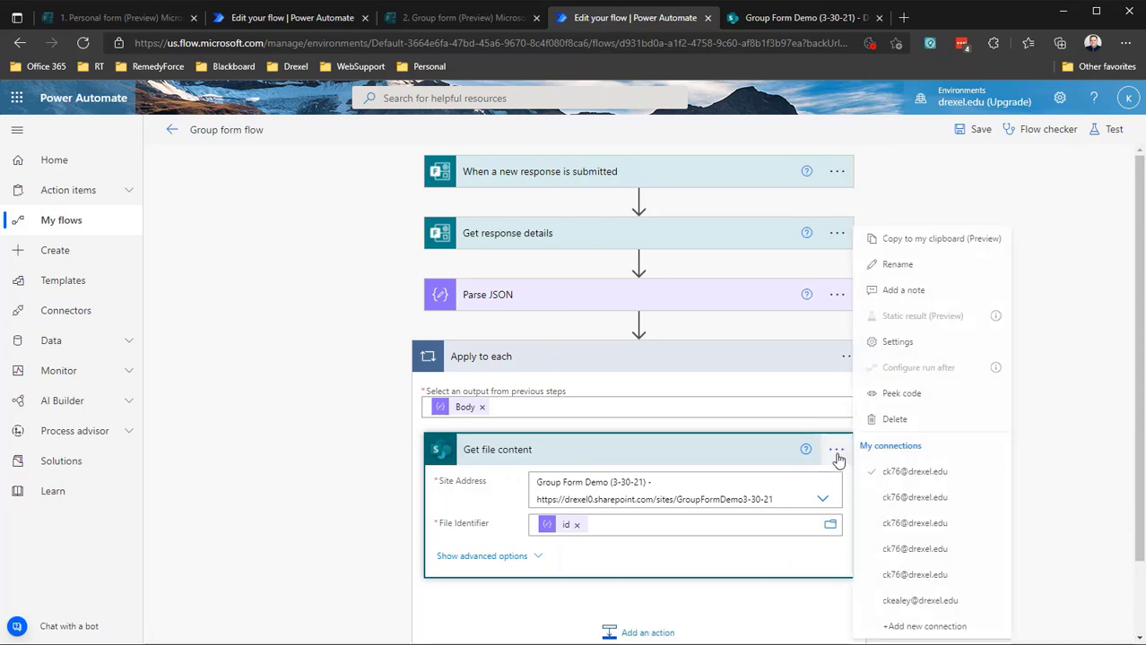
left_click(896, 418)
left_click(585, 405)
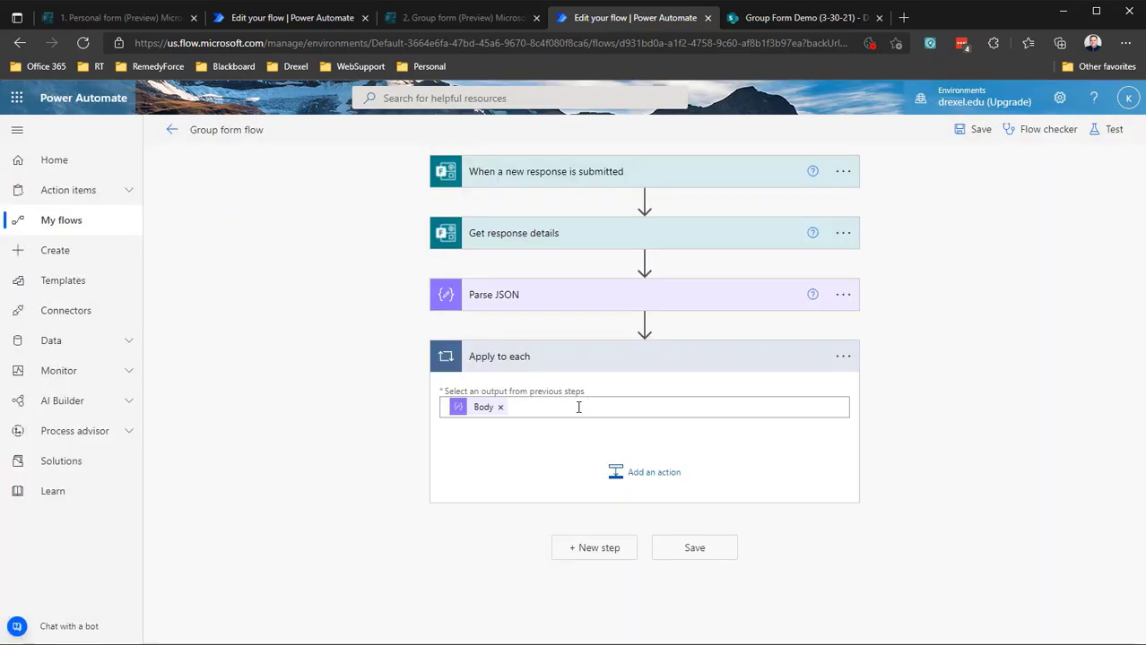
Step: Add the OneDrive for Business Get file content action inside Apply to each in the Group form flow
left_click(625, 476)
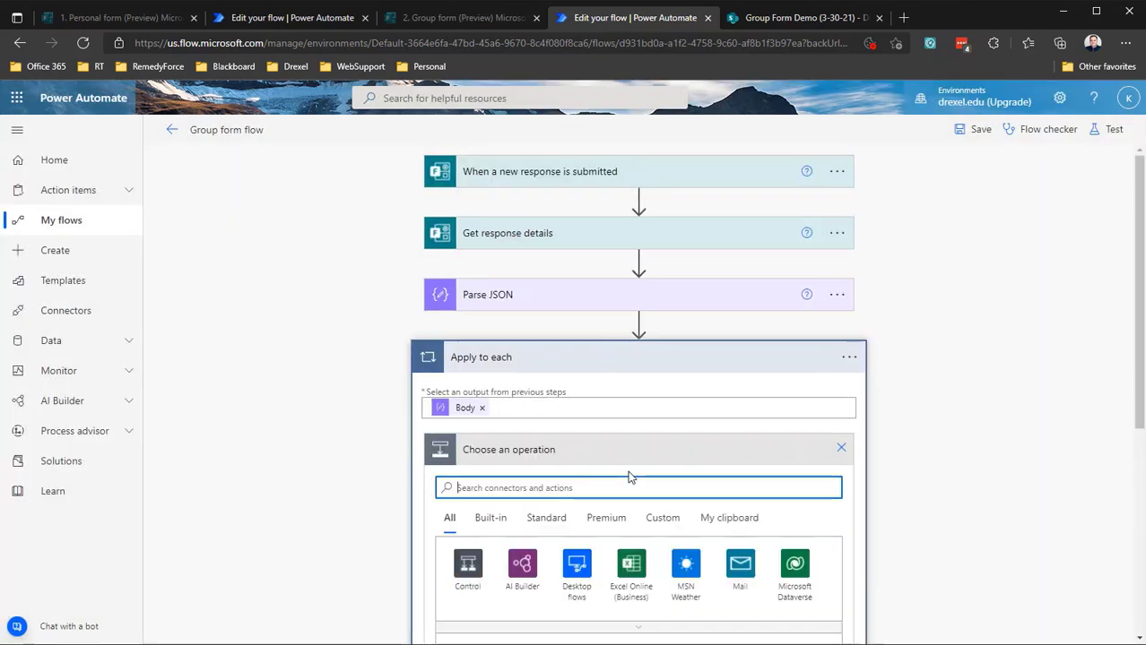
type("get file")
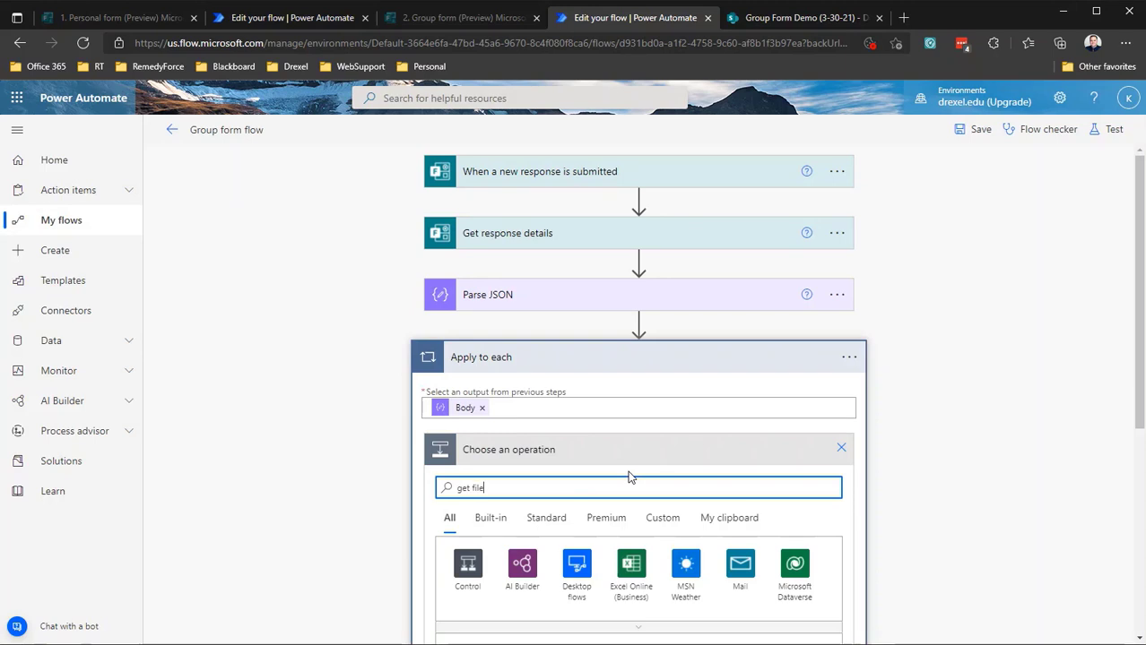
scroll(628, 479, "down", 3)
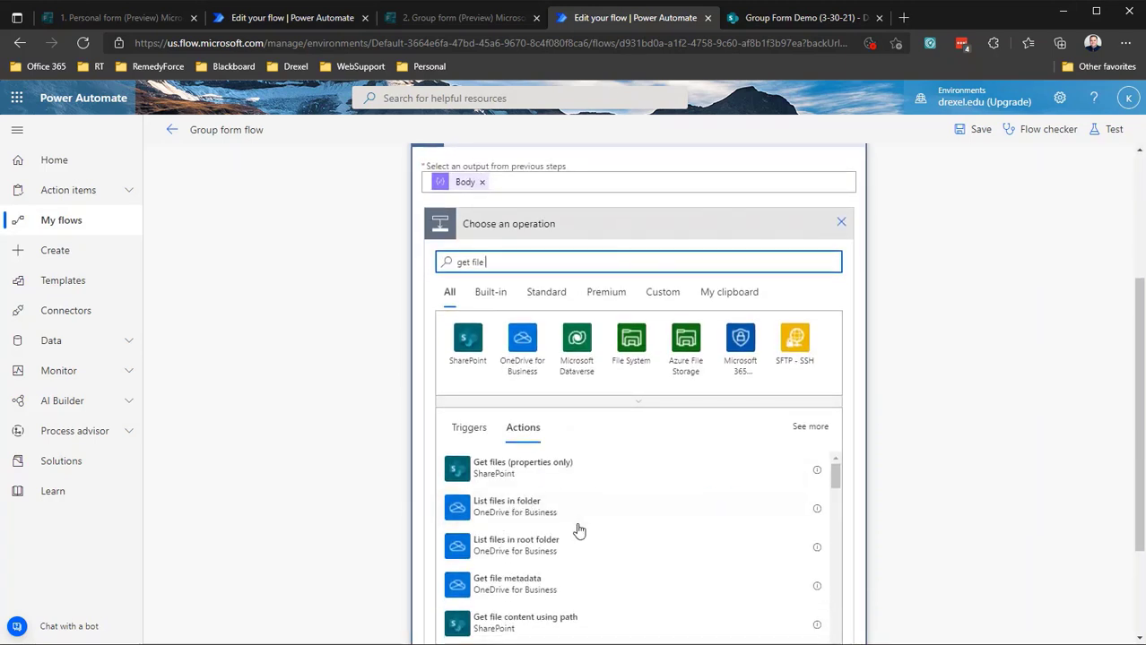
type("content")
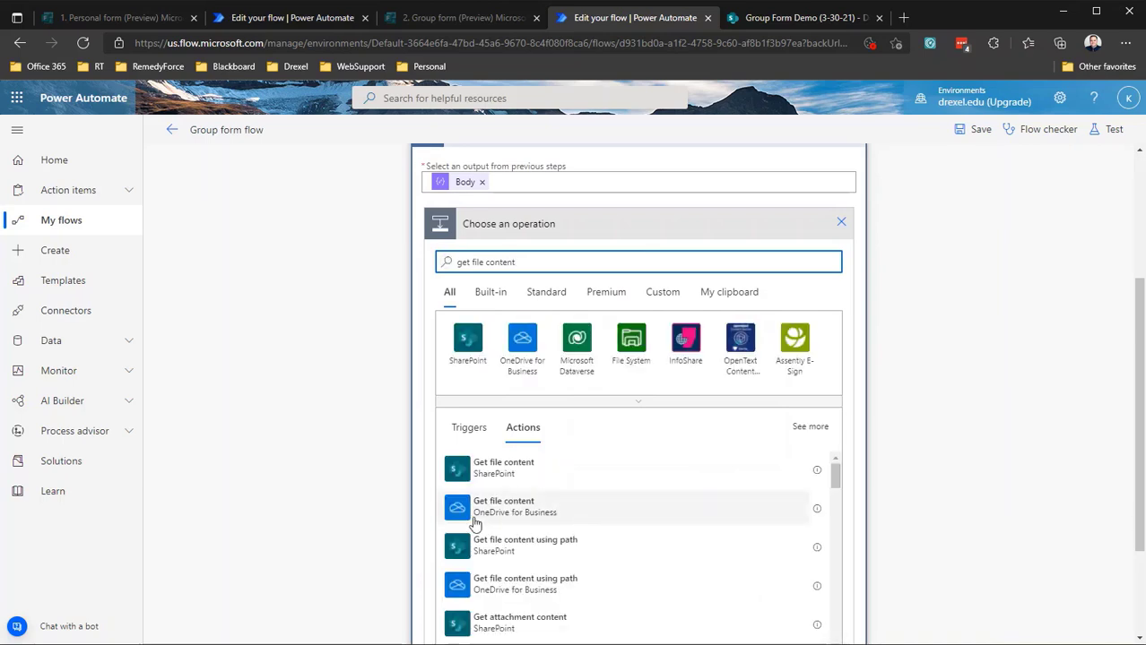
left_click(478, 520)
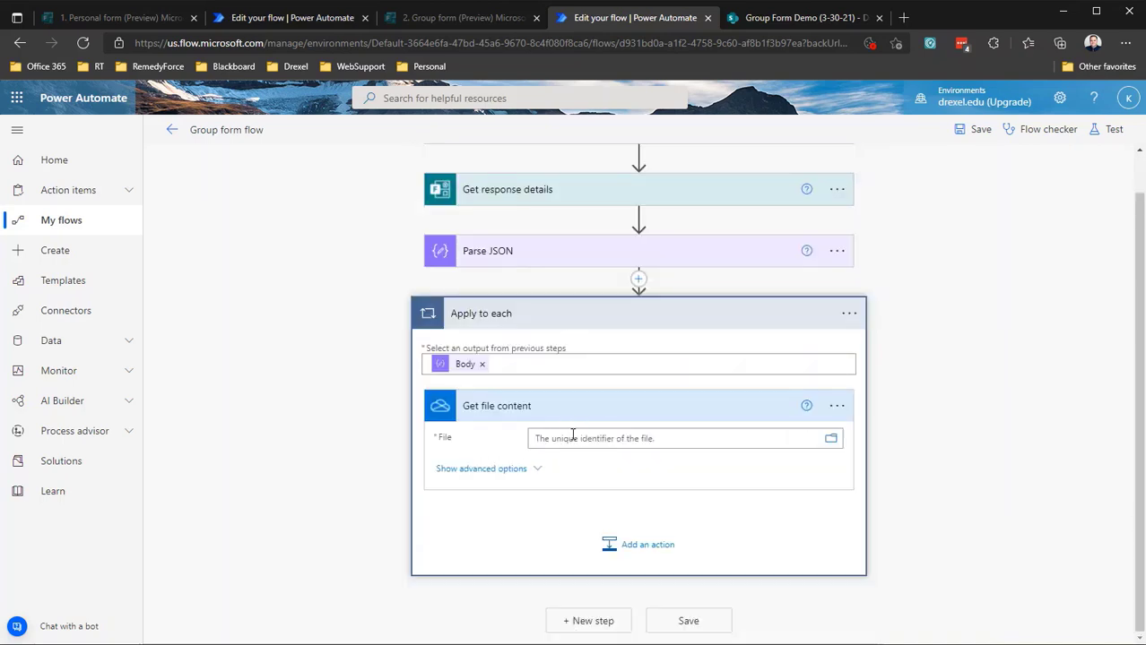
Step: Set the OneDrive action's File to the Parse JSON driveId, a period, and the Parse JSON id
left_click(572, 437)
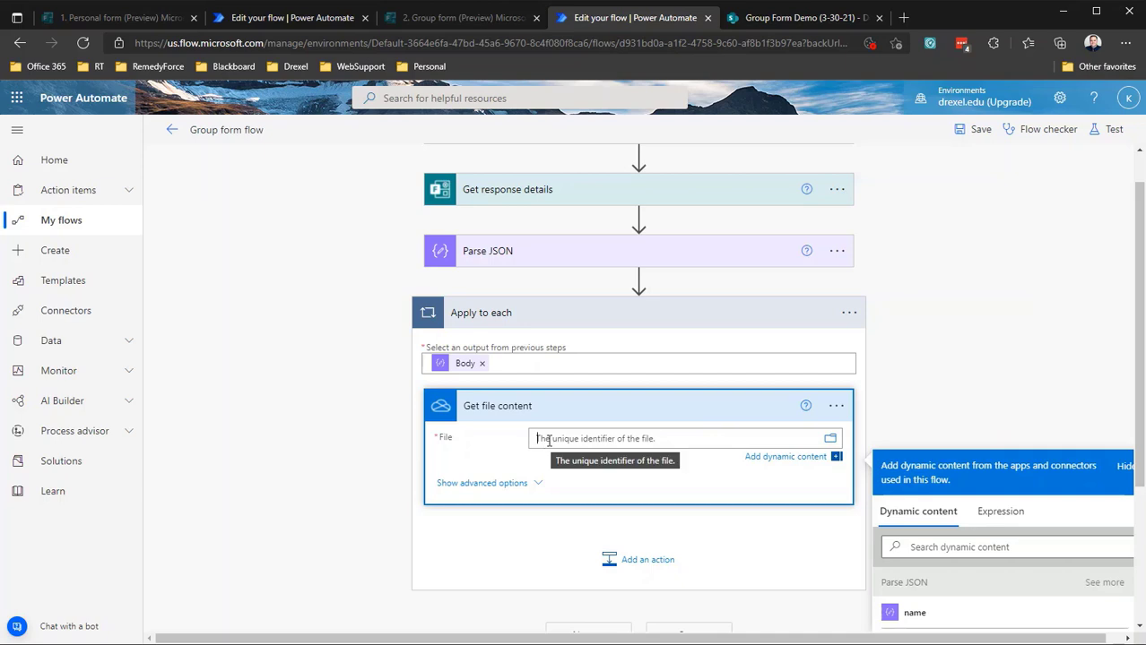
scroll(911, 536, "down", 1)
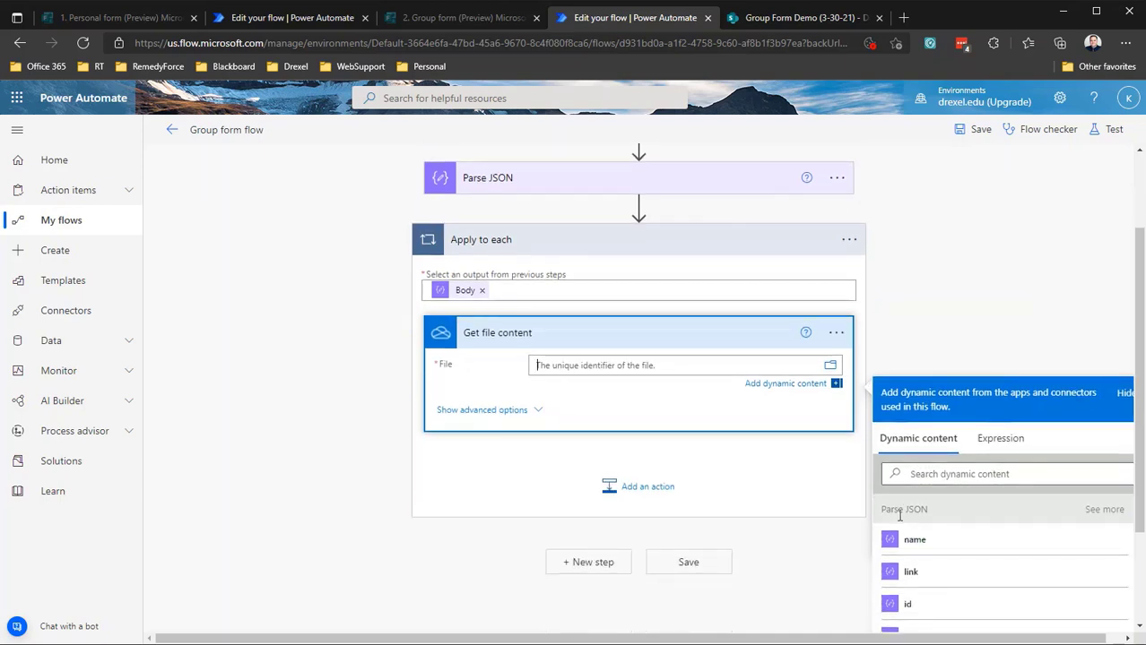
scroll(899, 515, "down", 1)
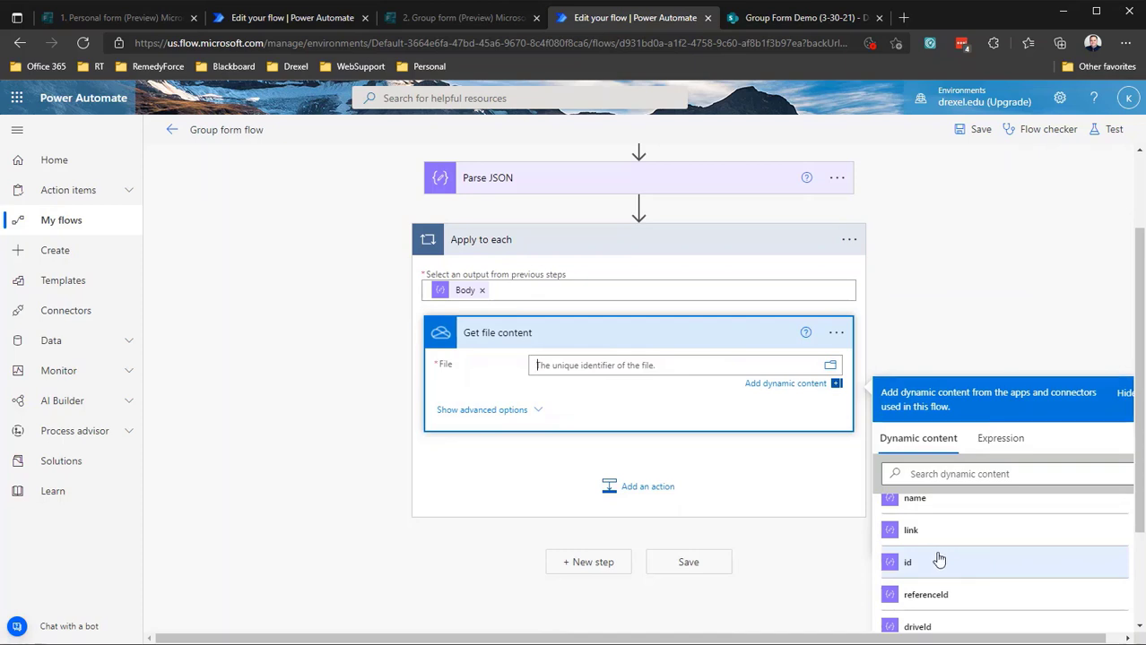
left_click(923, 628)
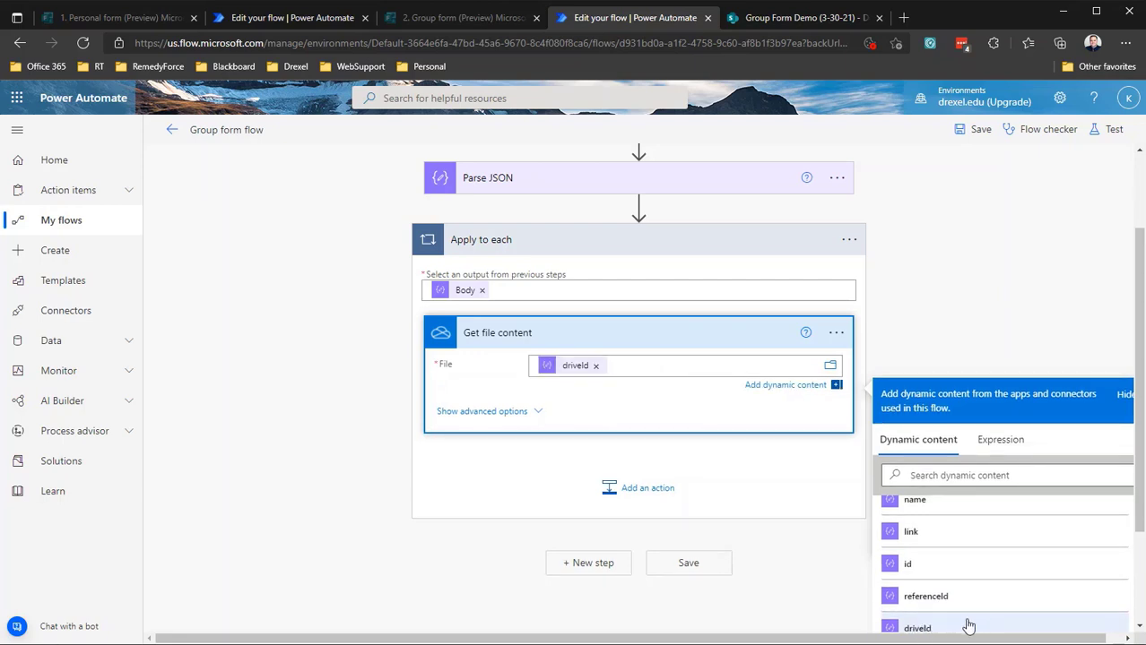
left_click(737, 365)
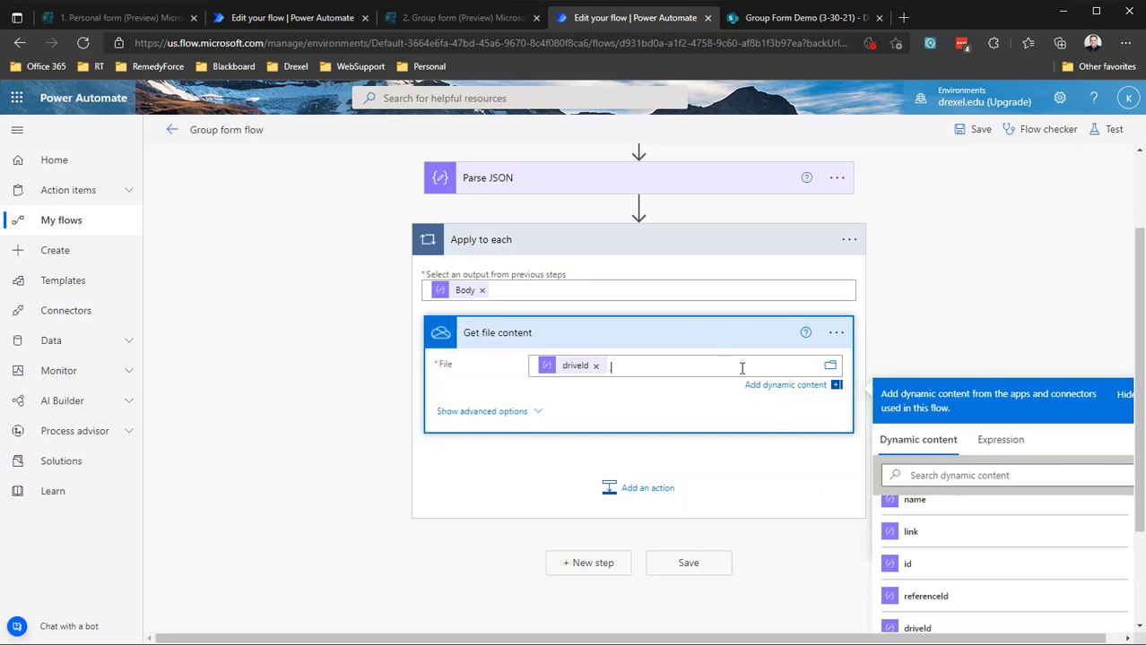
left_click(907, 563)
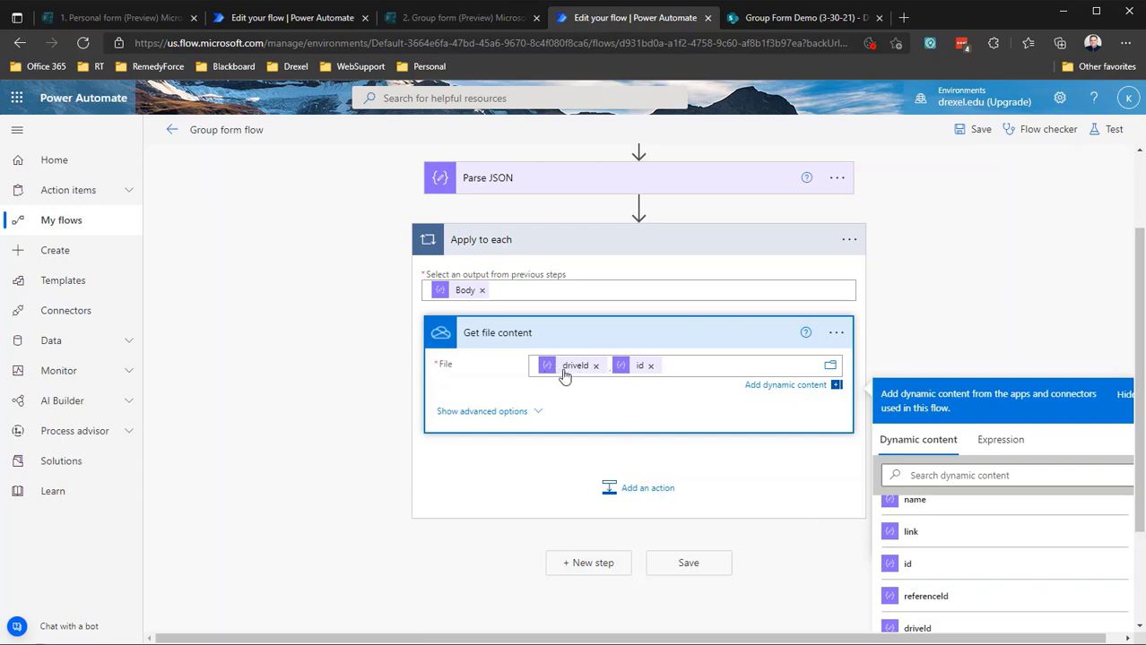
mouse_move(569, 376)
Step: Save the Group form flow and test it automatically with the recent trigger from 2 minutes ago
left_click(971, 135)
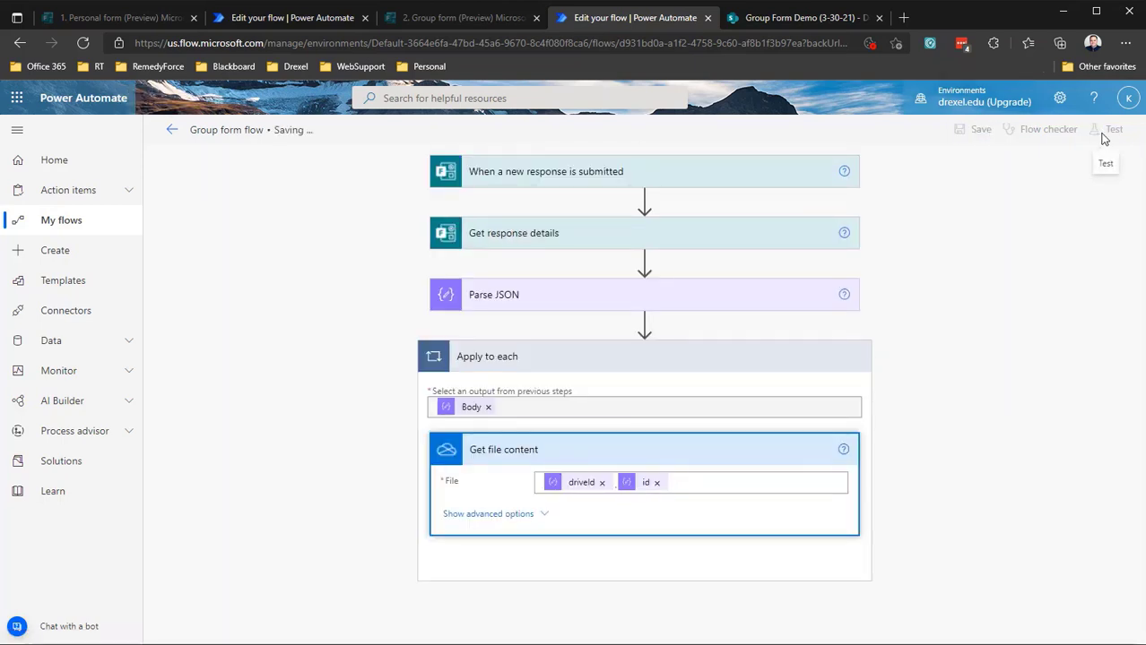
left_click(1107, 131)
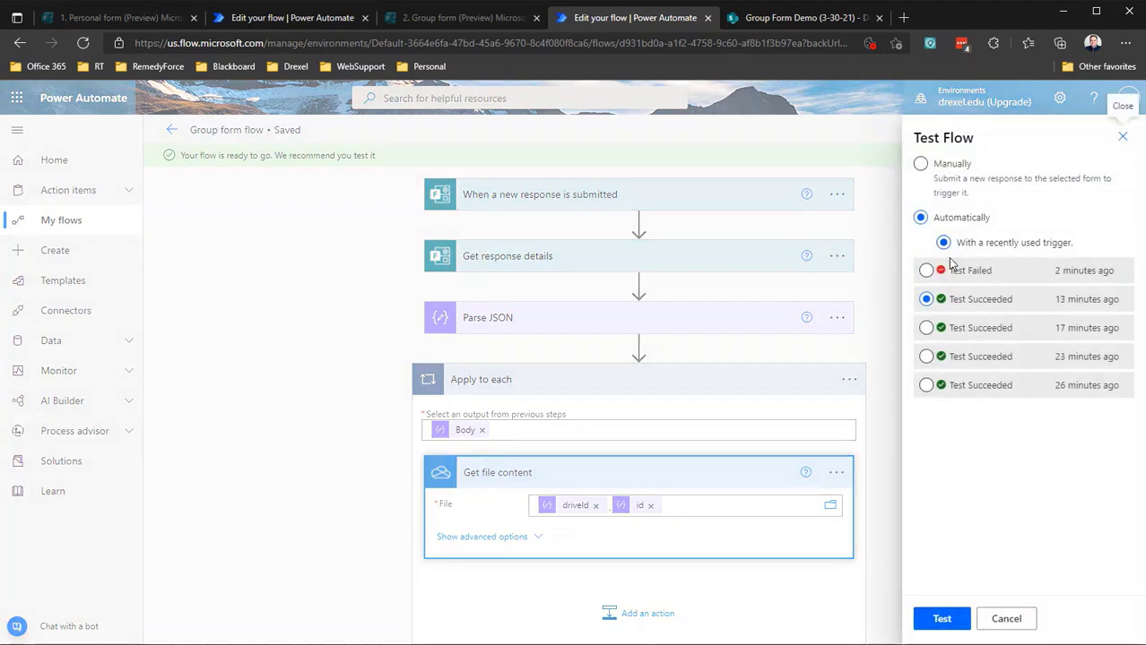
left_click(926, 270)
left_click(937, 620)
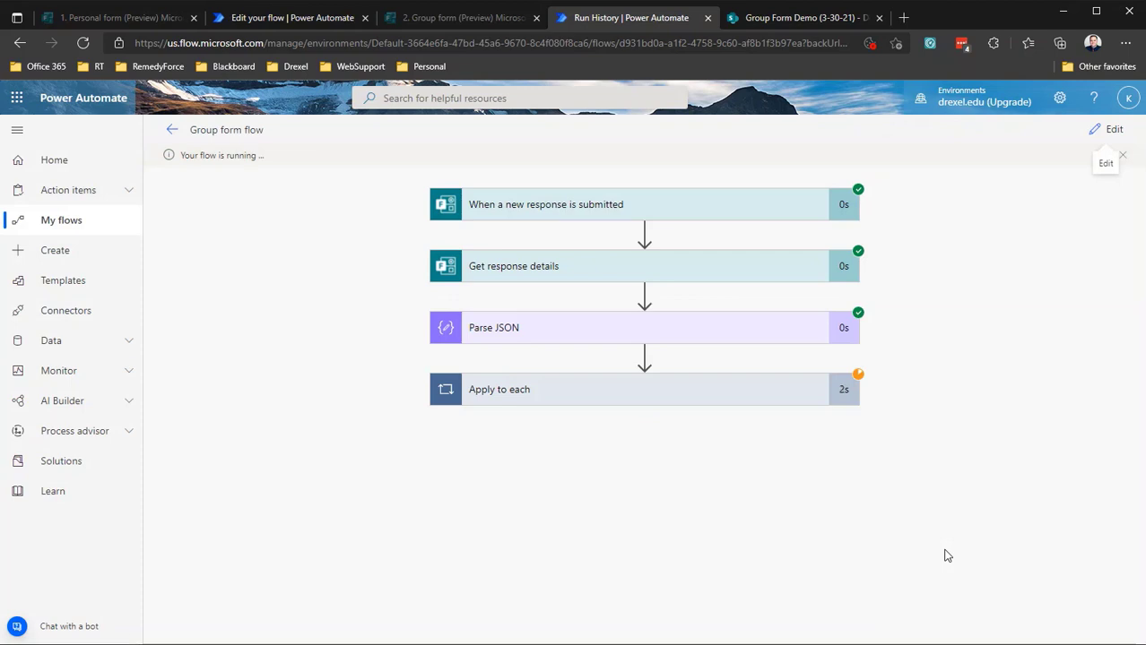
Step: Inspect the File input and file content output of Get file content inside Apply to each in the Group form run
left_click(705, 397)
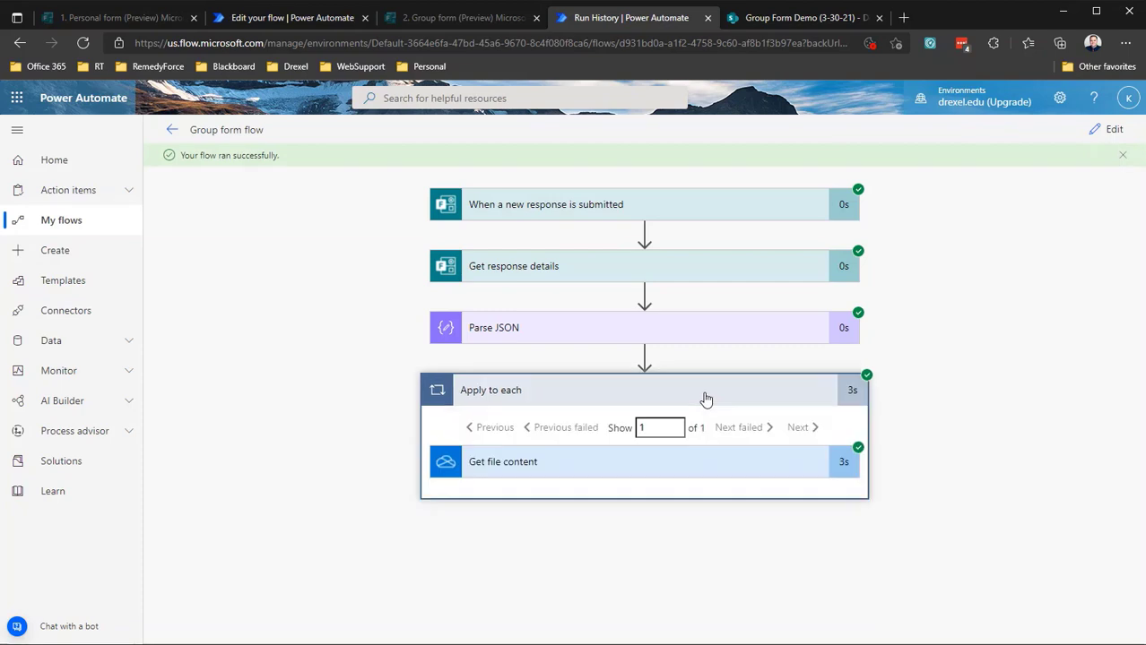
left_click(717, 464)
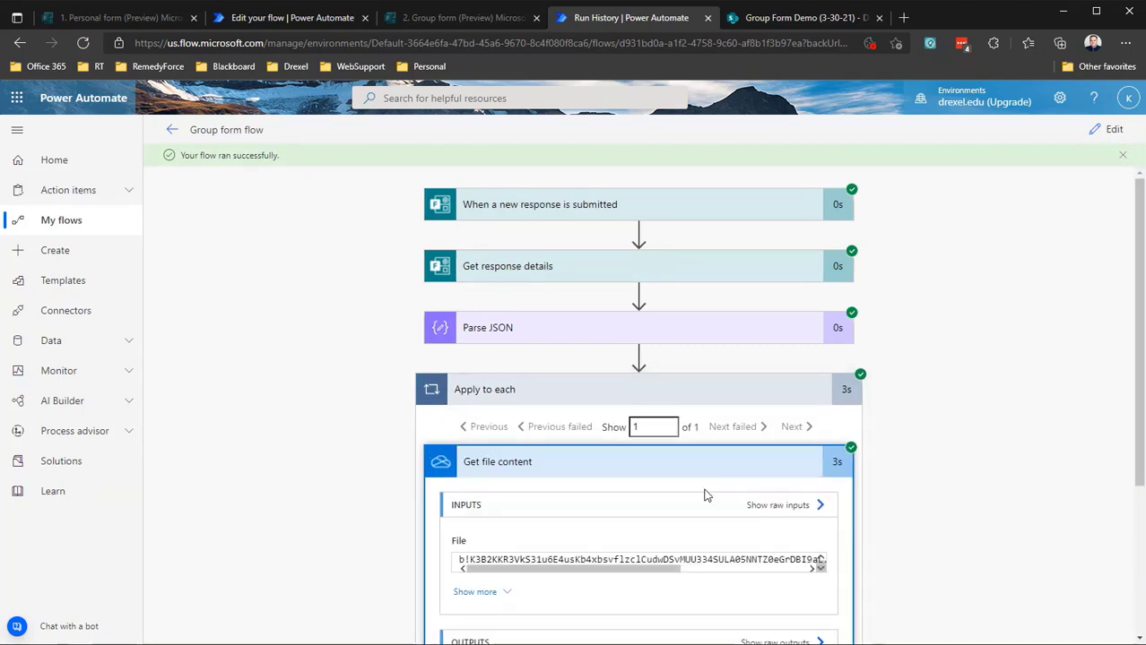
scroll(614, 532, "down", 1)
scroll(563, 511, "down", 1)
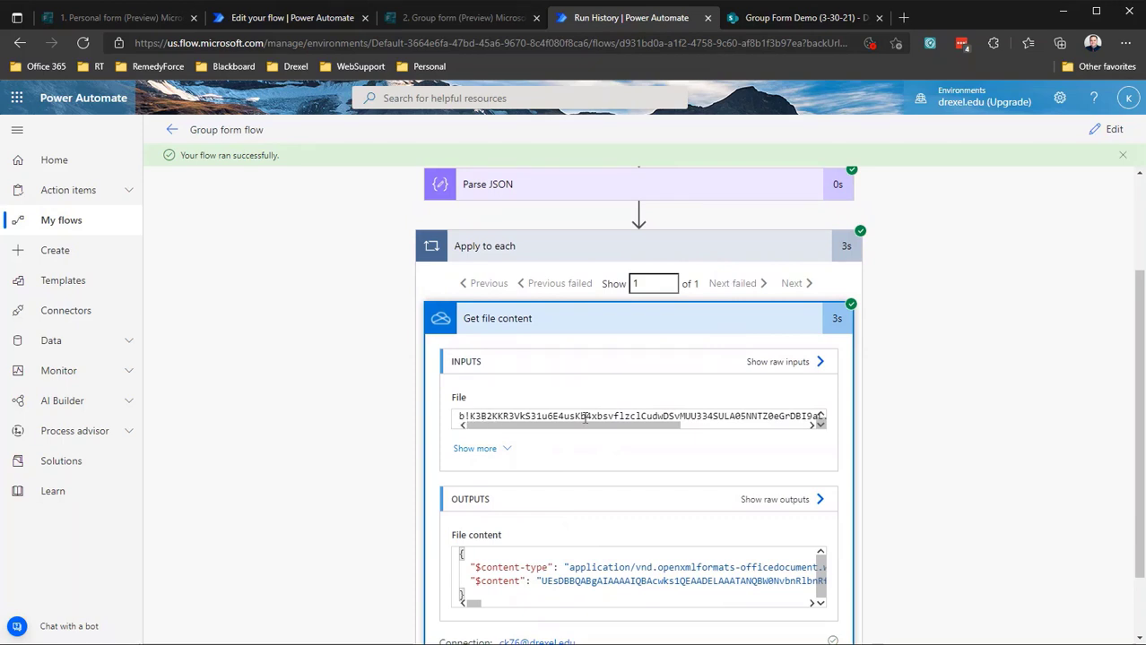
left_click_drag(644, 429, 811, 430)
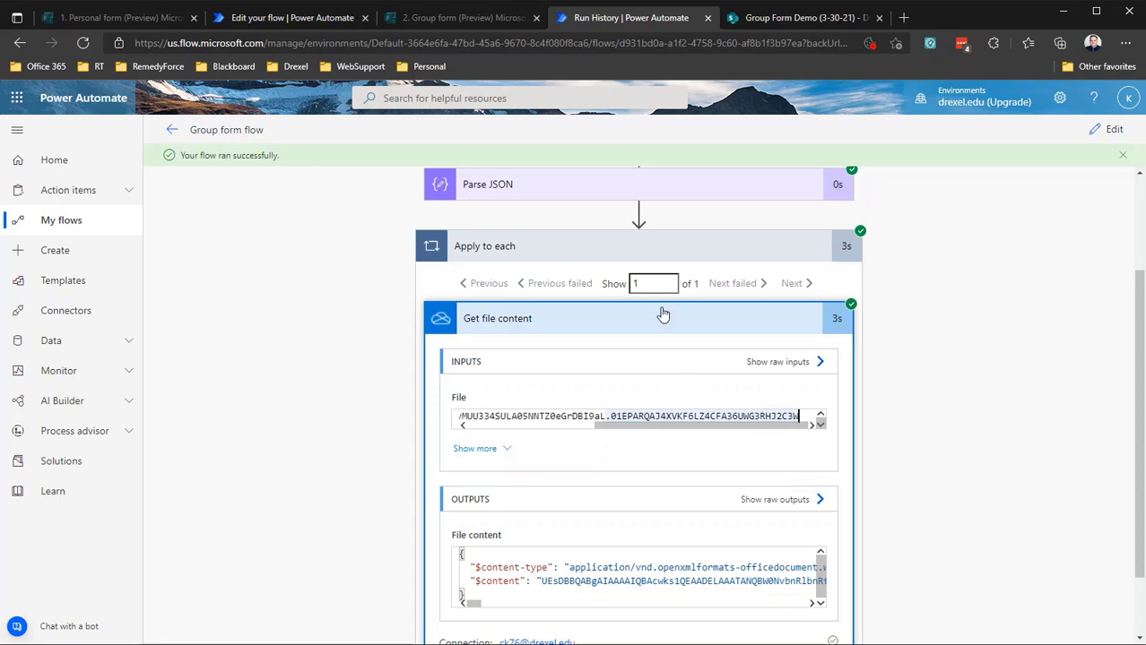
left_click(619, 318)
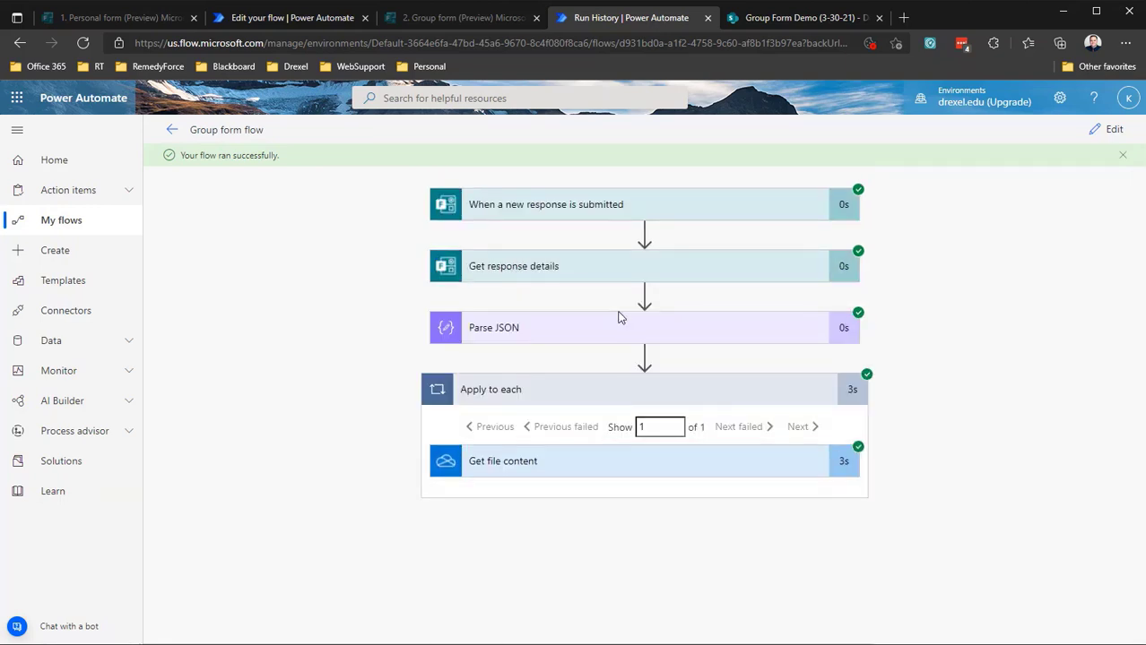
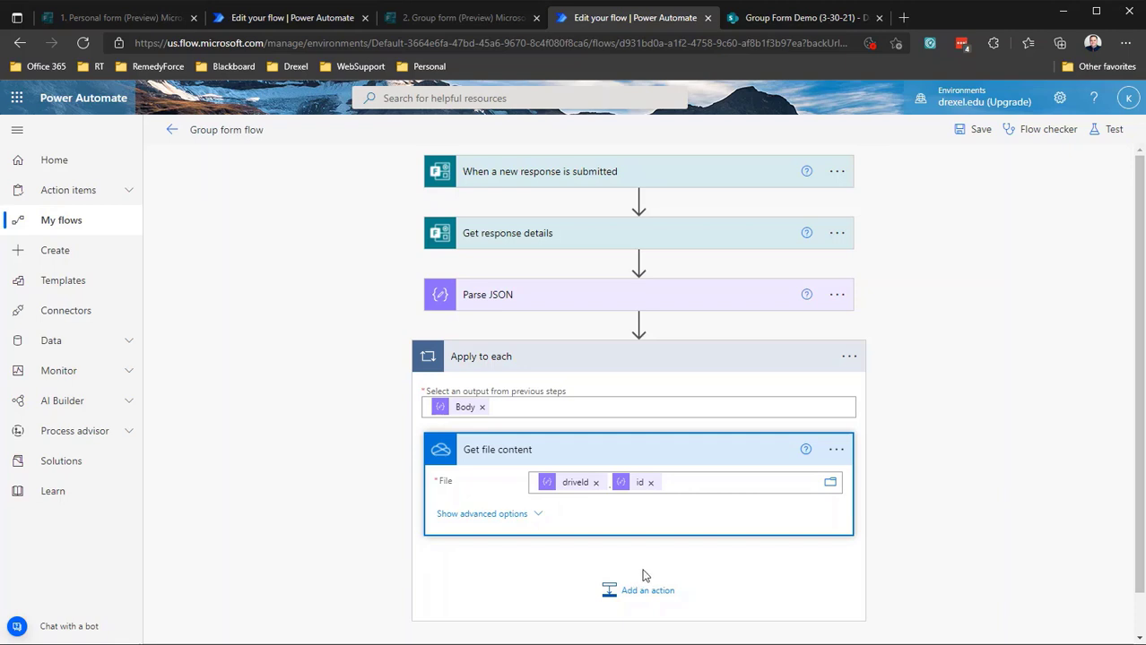
Step: Insert an Initialize variable action between Parse JSON and Apply to each in the Group form flow
left_click(639, 324)
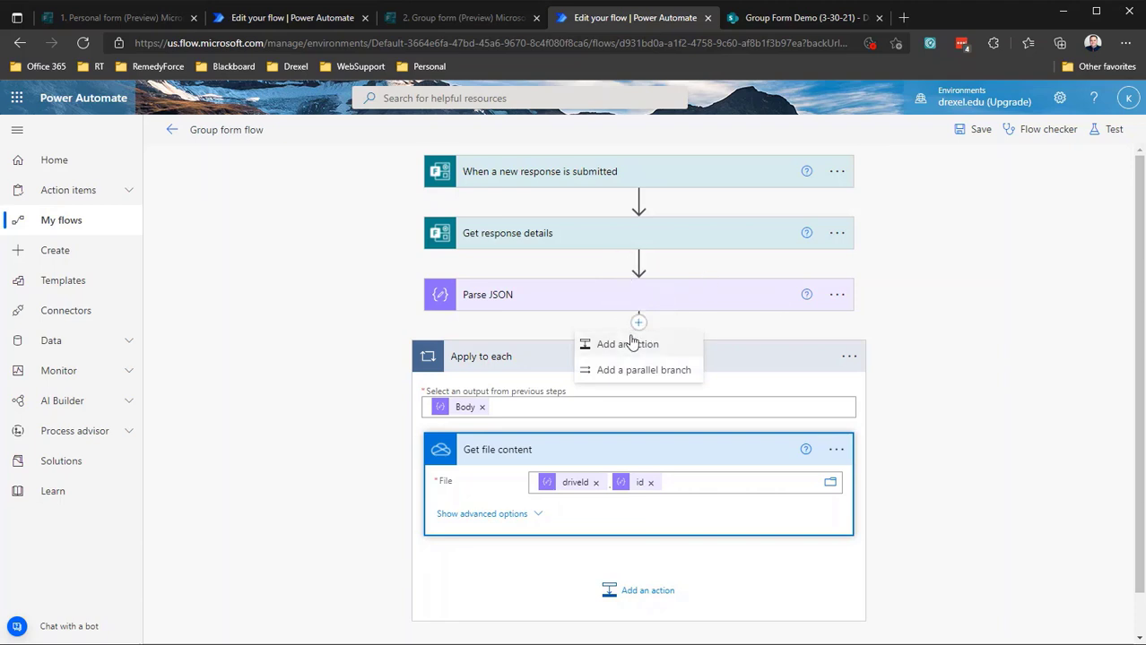
left_click(628, 348)
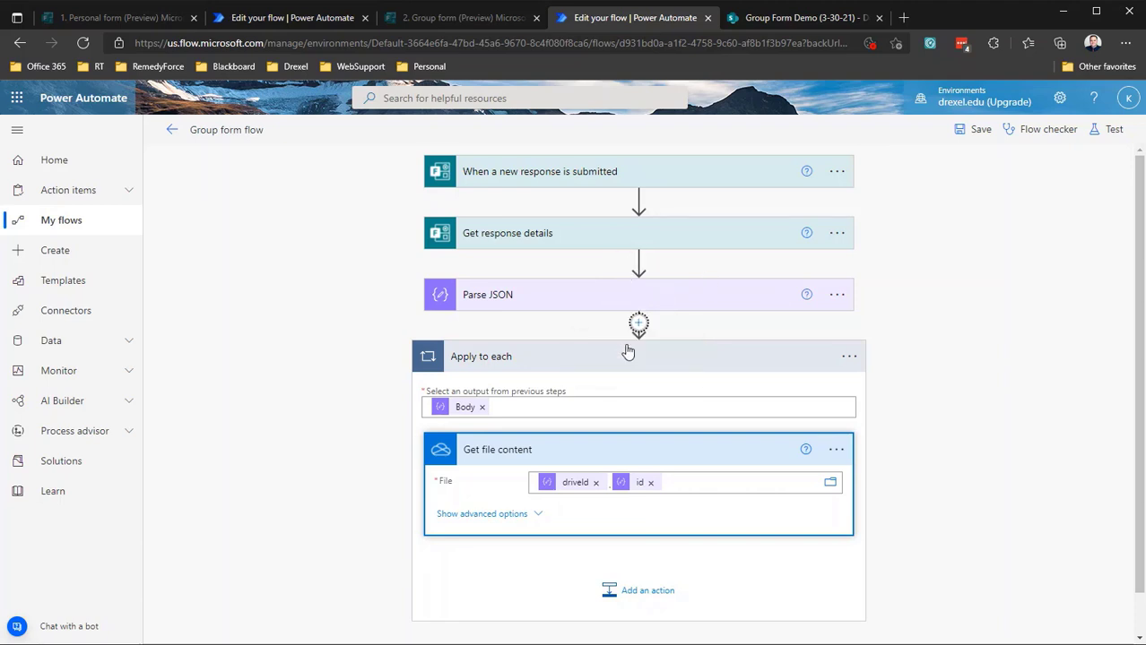
type("initi")
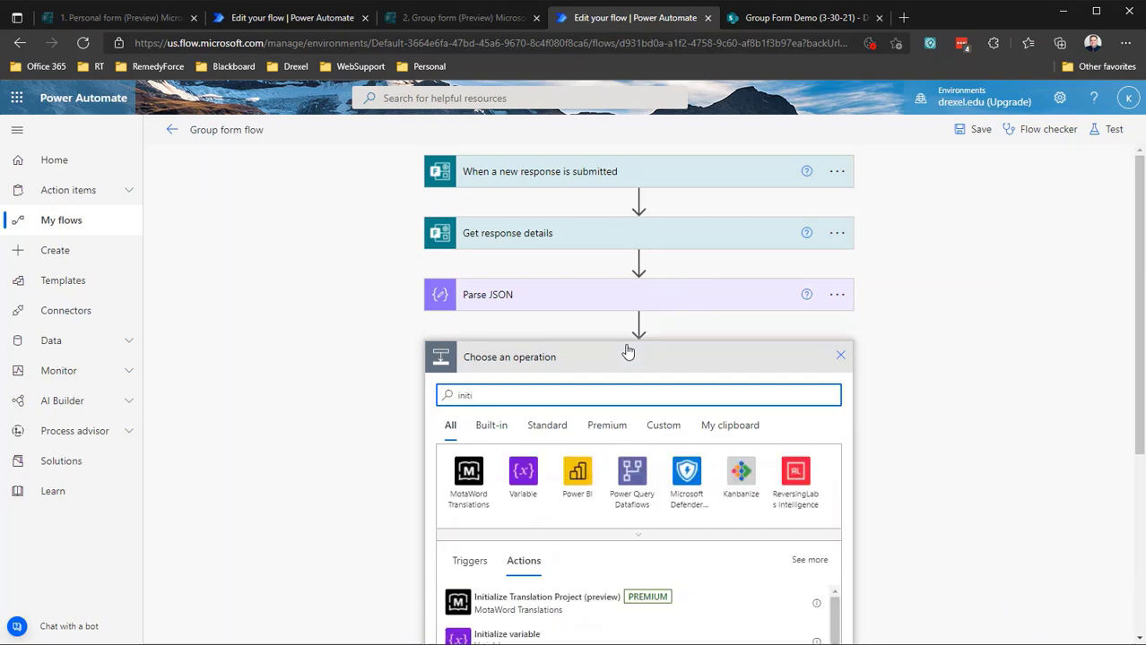
scroll(547, 594, "down", 1)
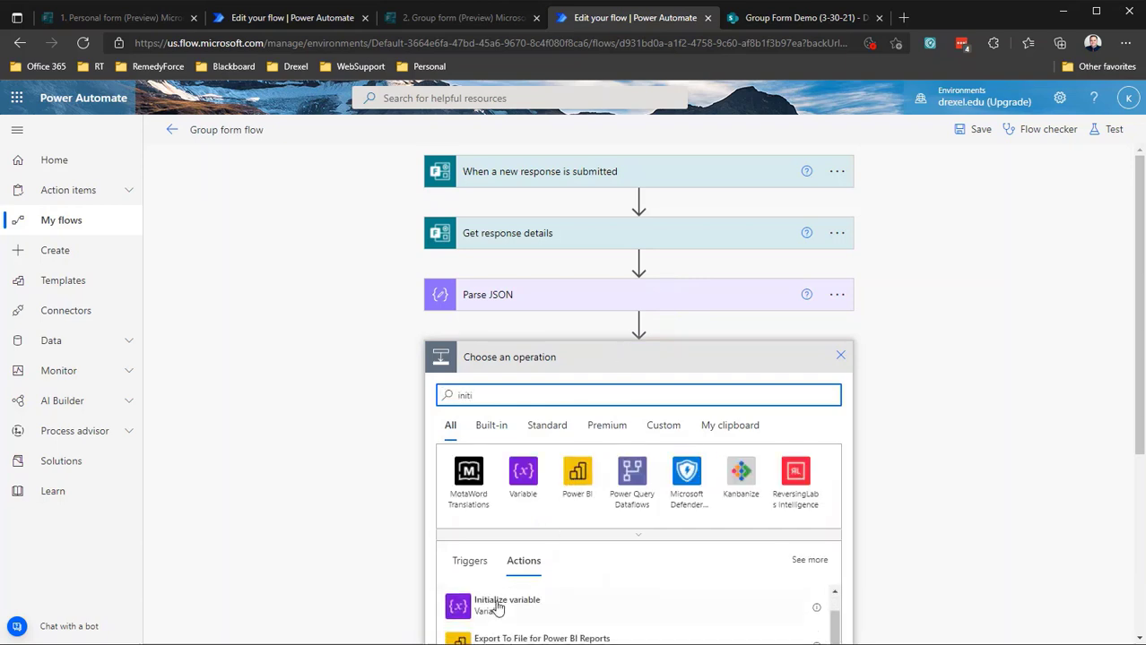
left_click(473, 606)
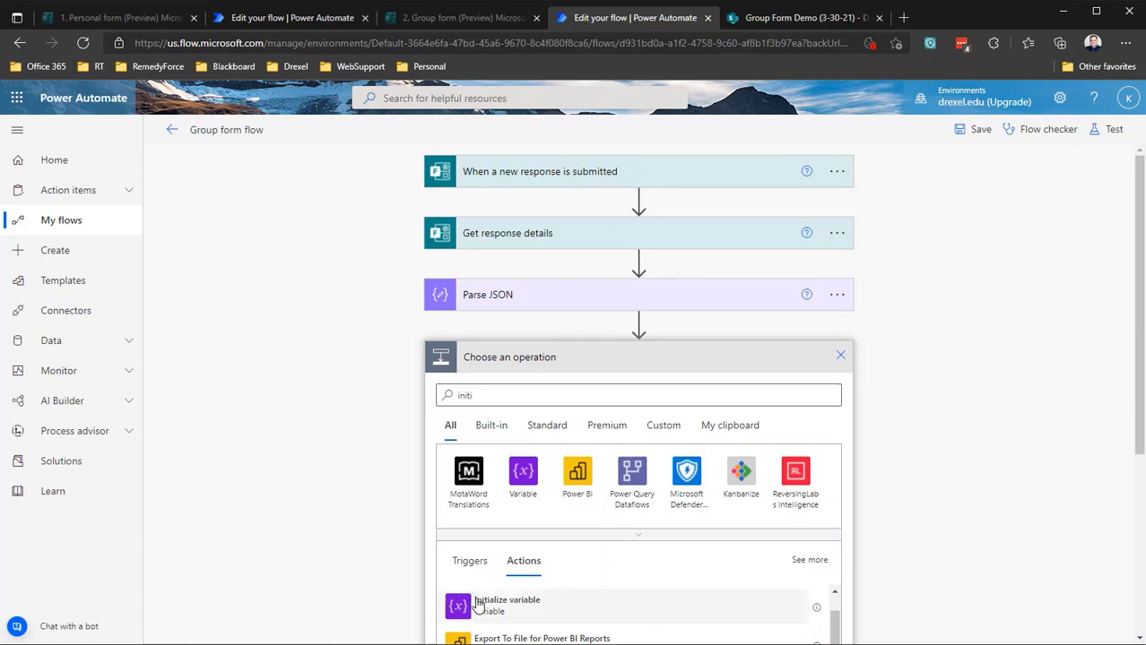
Step: Name the new variable varFiles and set its type to Array
left_click(577, 391)
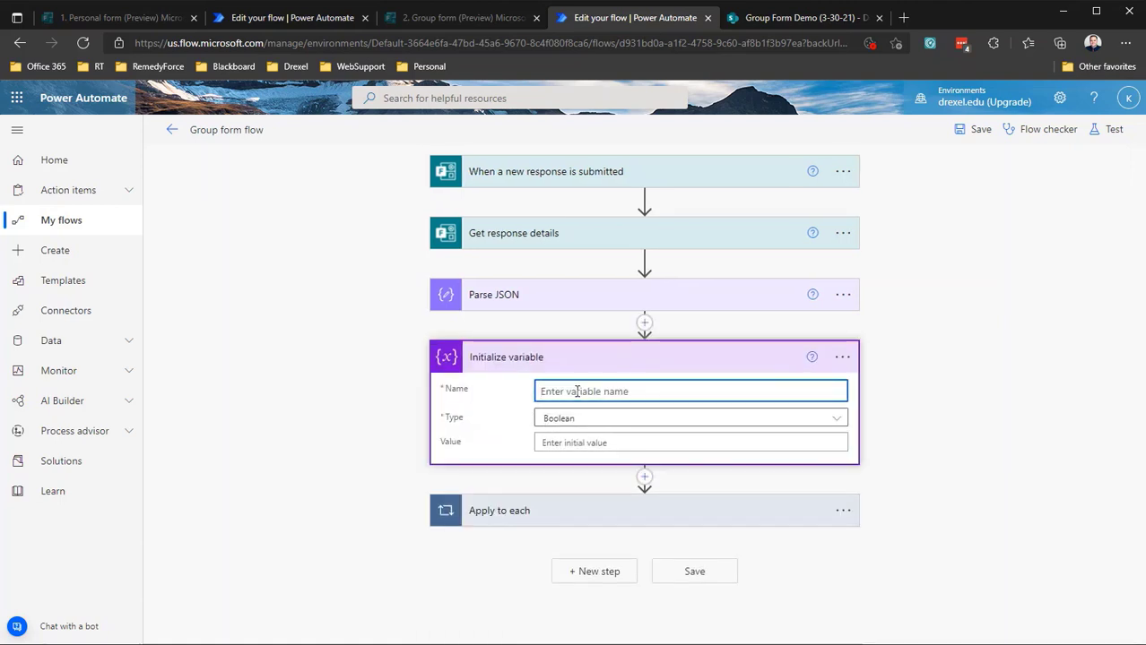
type("varFiles")
left_click(581, 416)
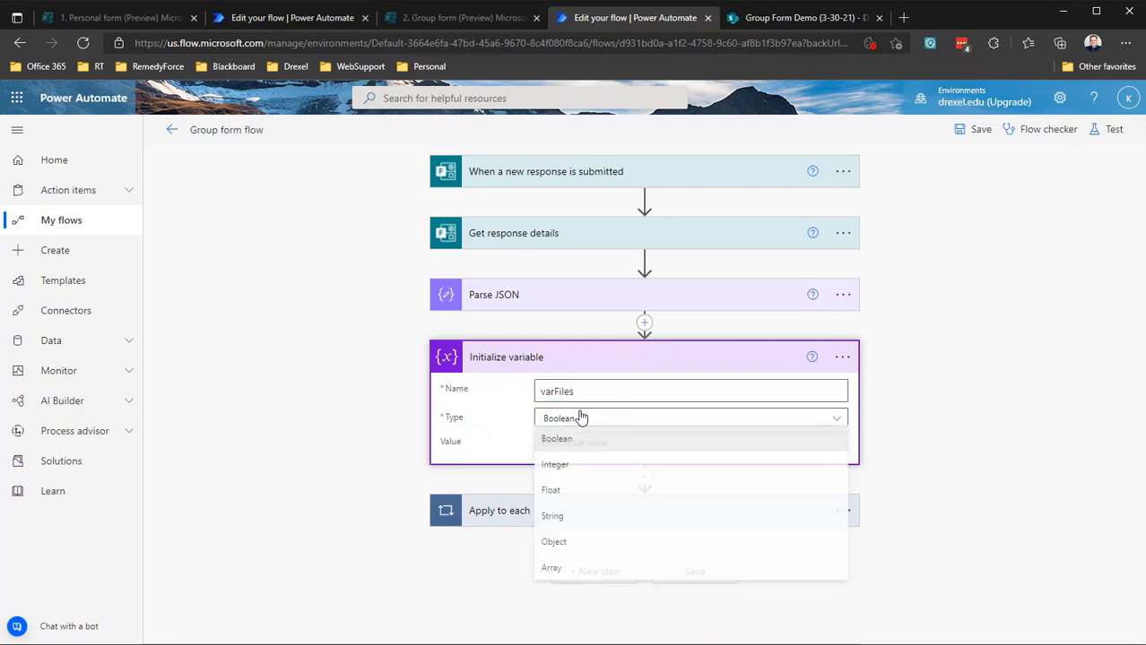
left_click(567, 569)
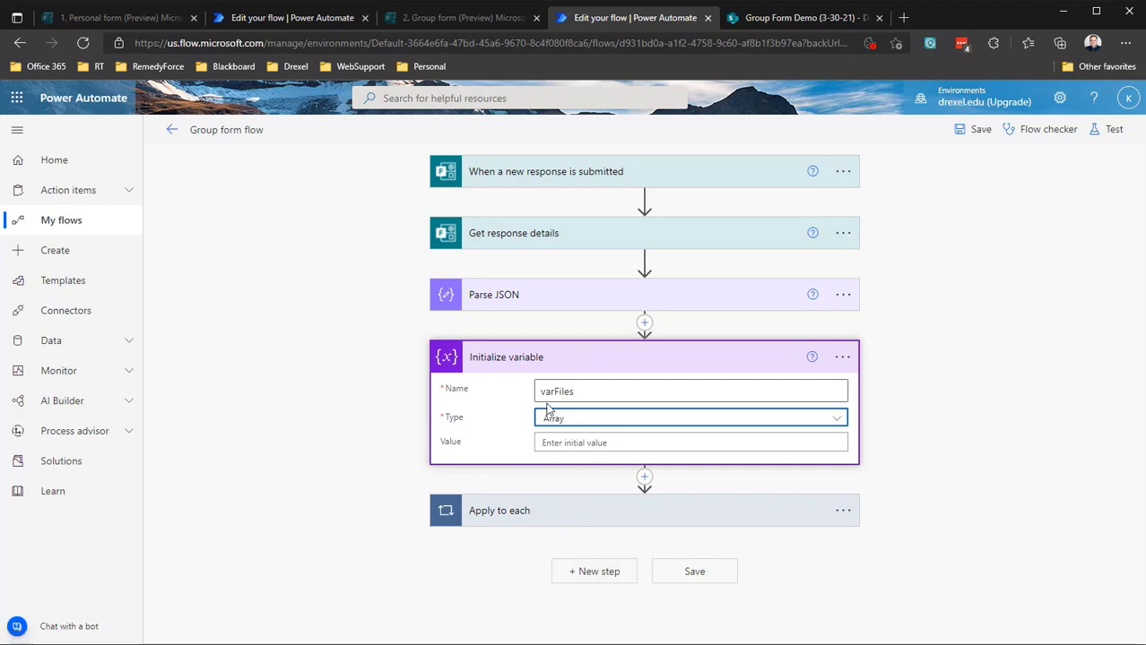
Step: Rename the Initialize variable action as "Initialize variable - varFiles"
left_click(843, 357)
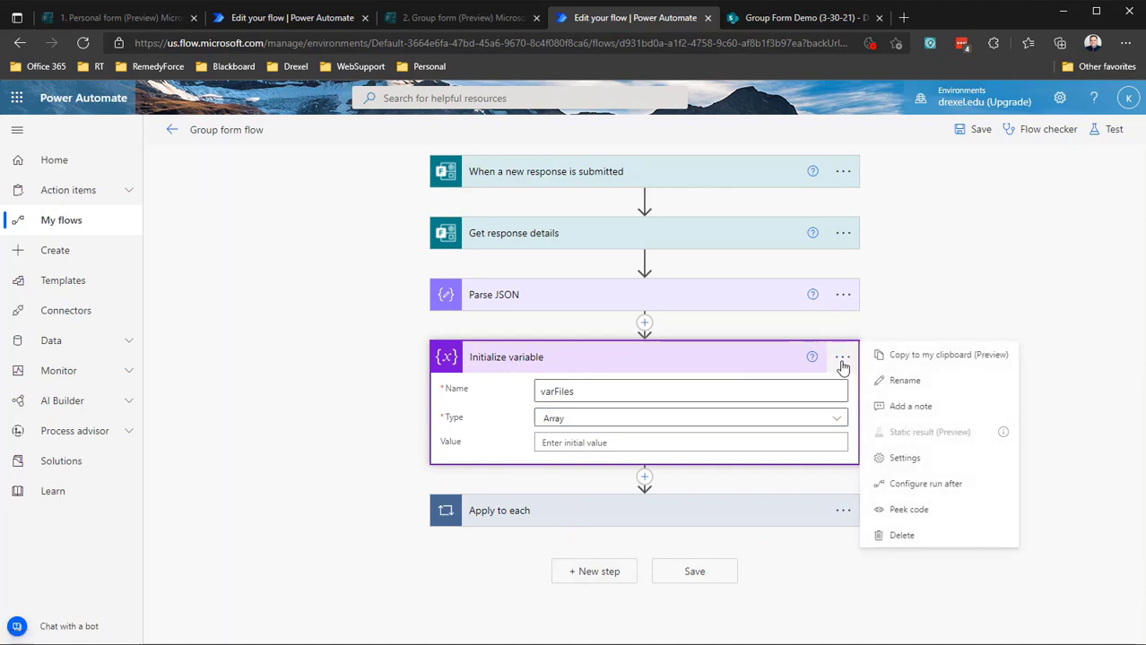
left_click(883, 380)
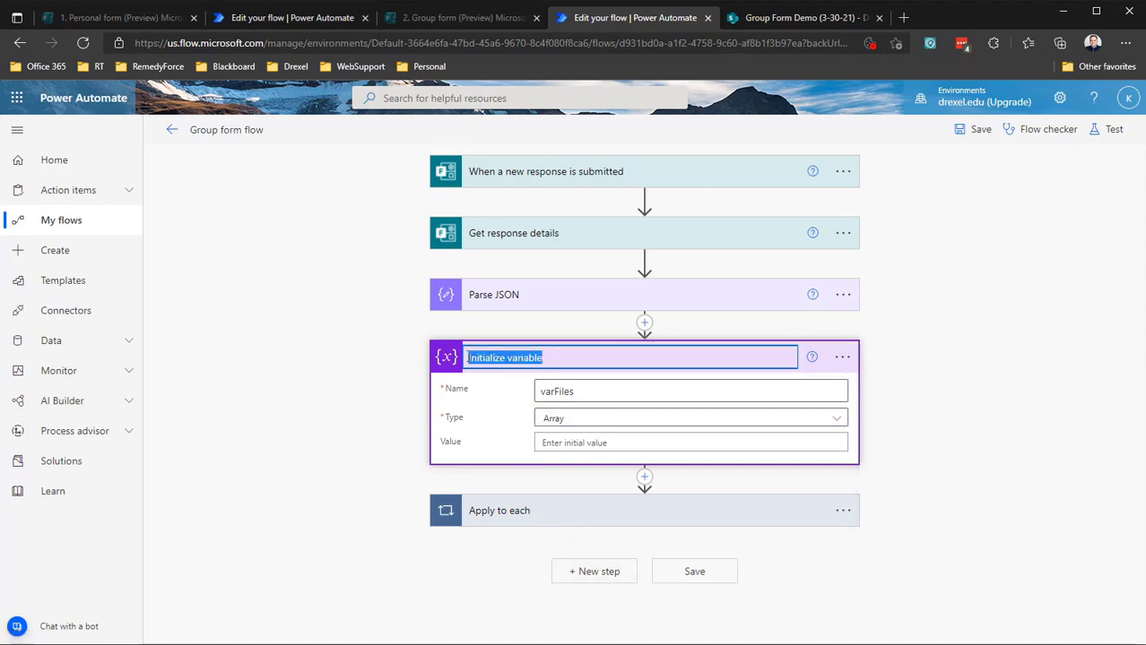
left_click(551, 358)
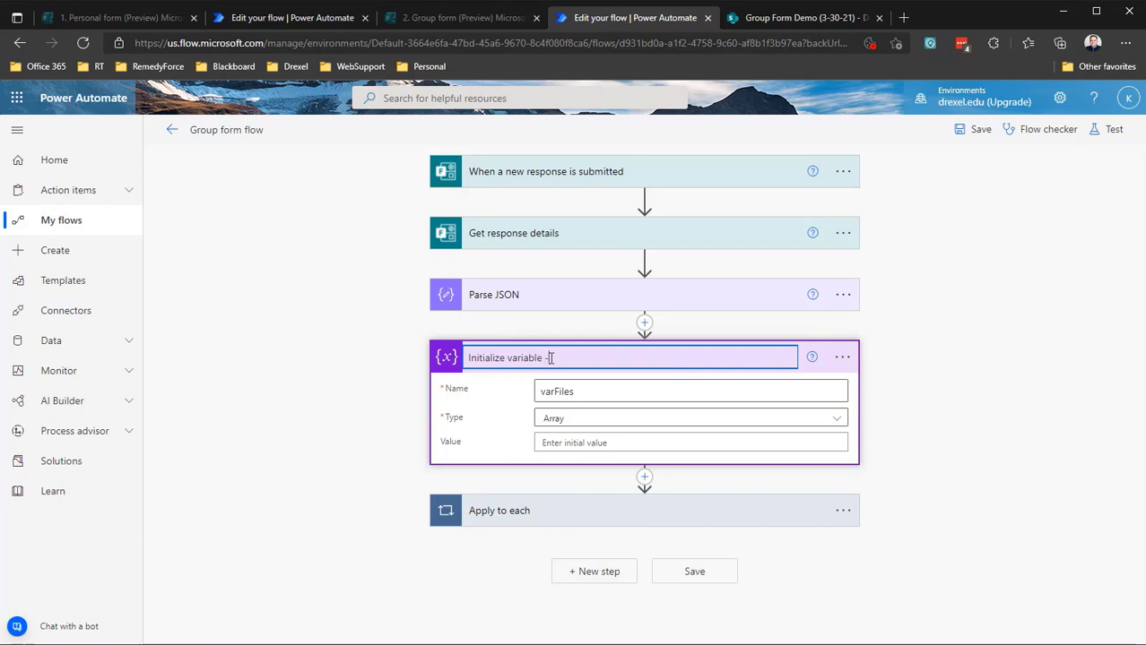
type("- varFiles")
key("Return")
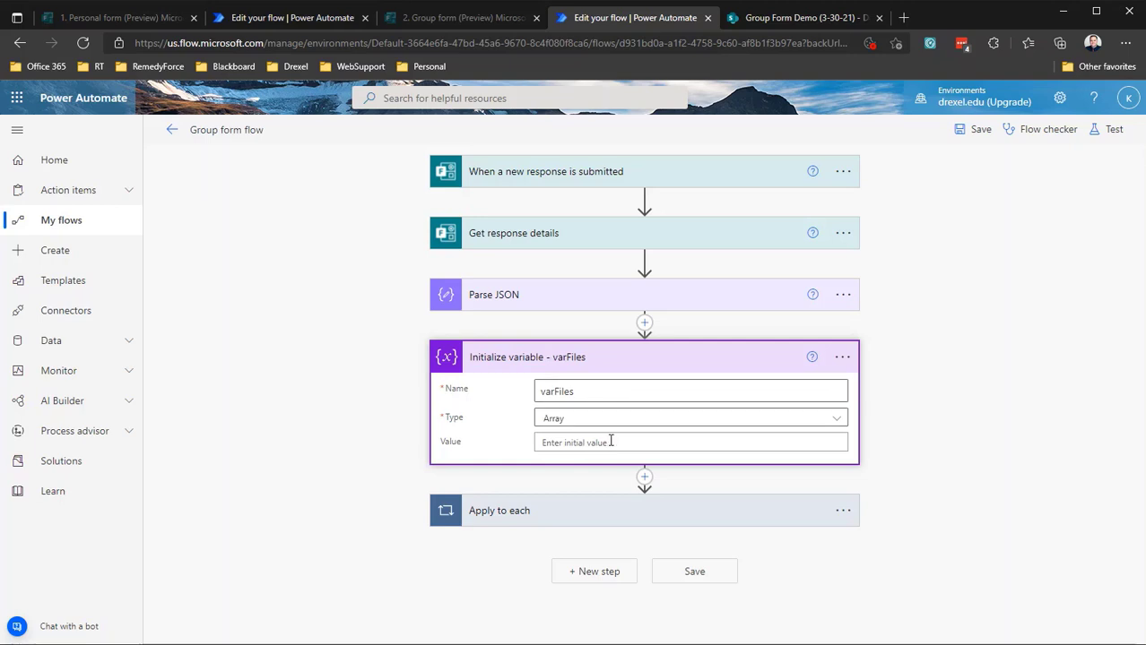
Step: Add an Append to array variable action after Get file content inside Apply to each and target varFiles
left_click(627, 511)
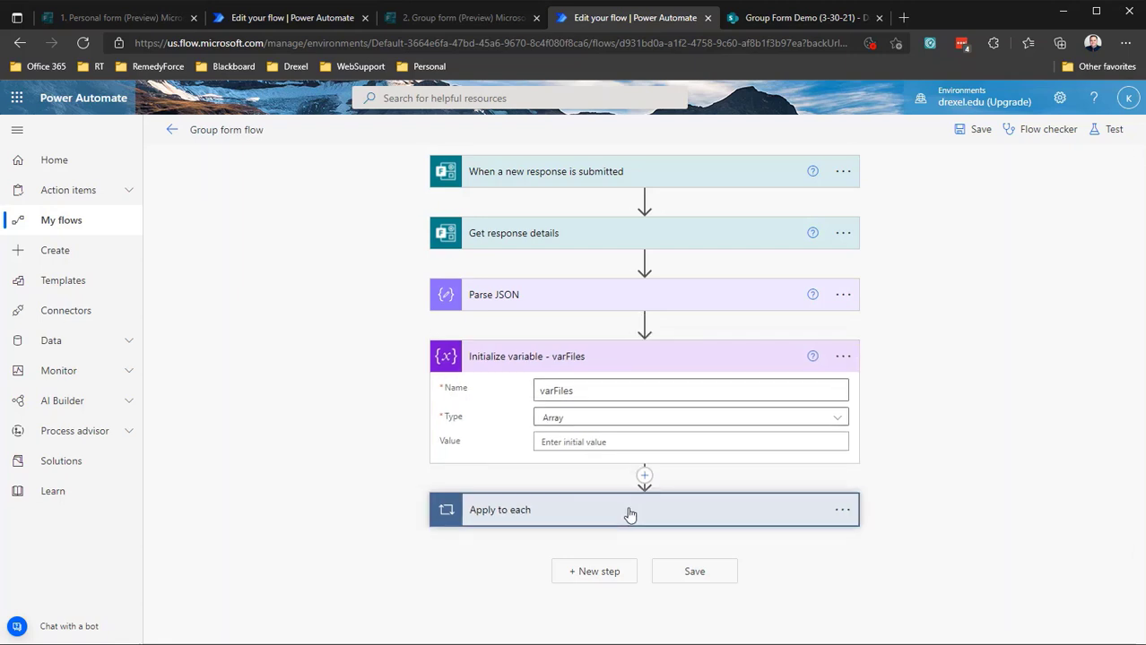
scroll(692, 515, "down", 2)
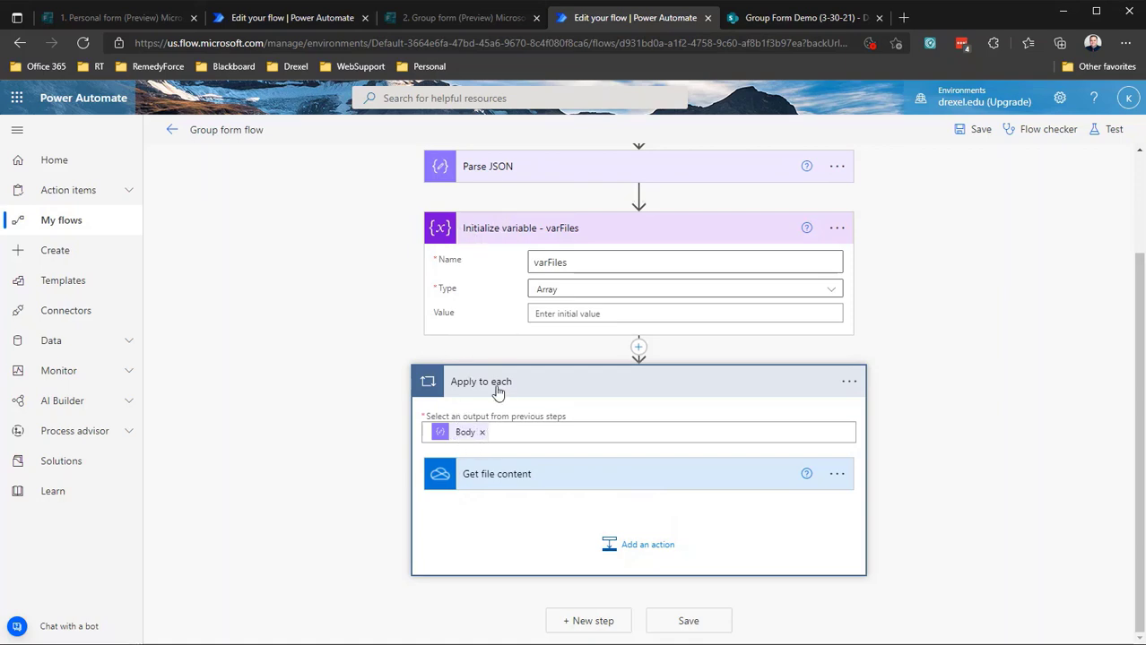
left_click(647, 547)
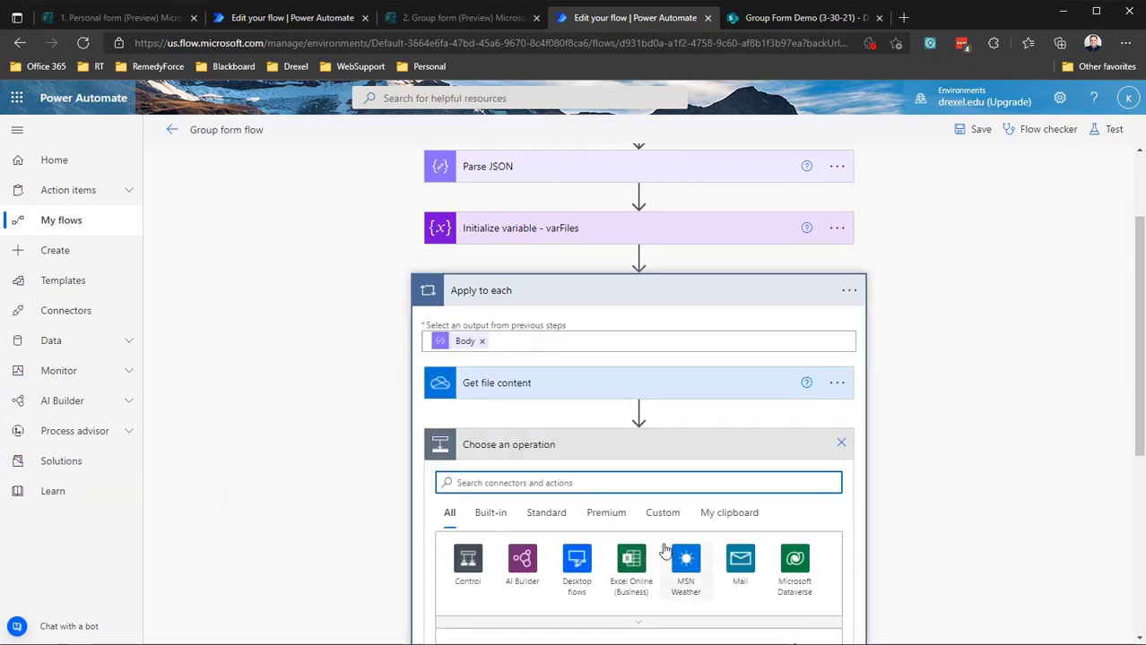
type("appe")
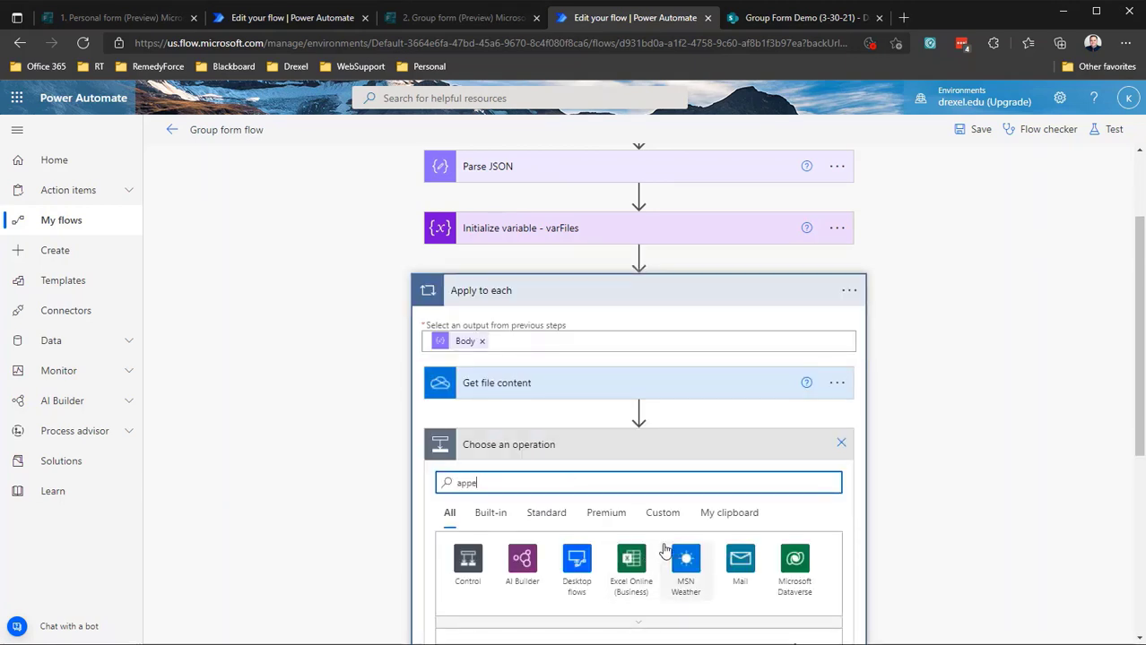
type("nd to var")
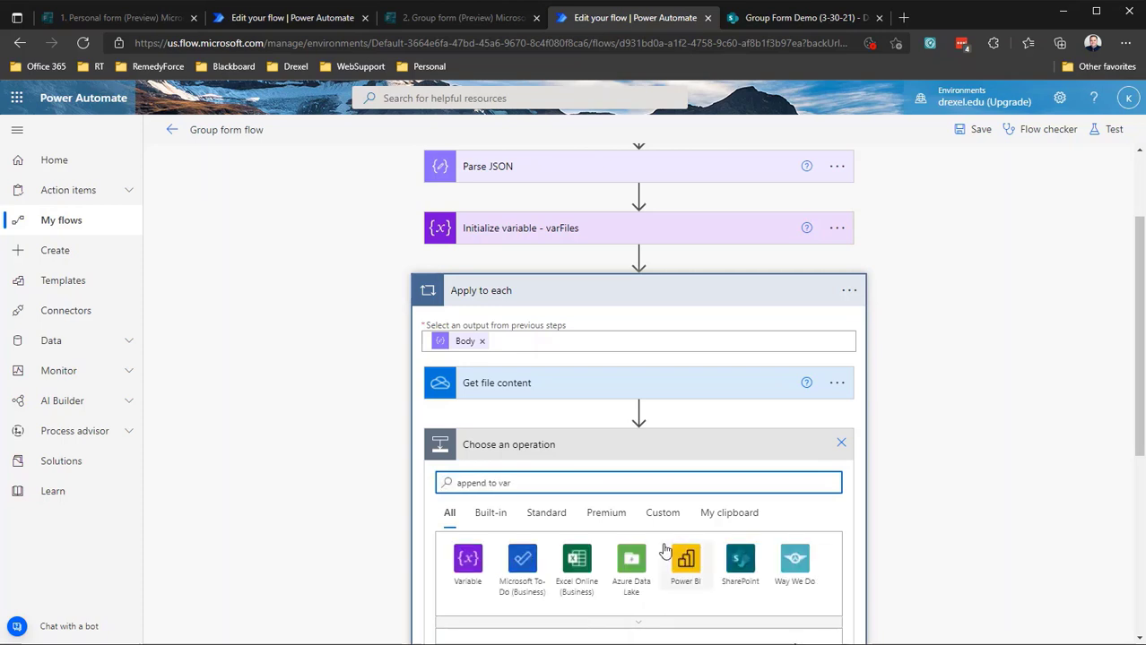
scroll(665, 550, "down", 2)
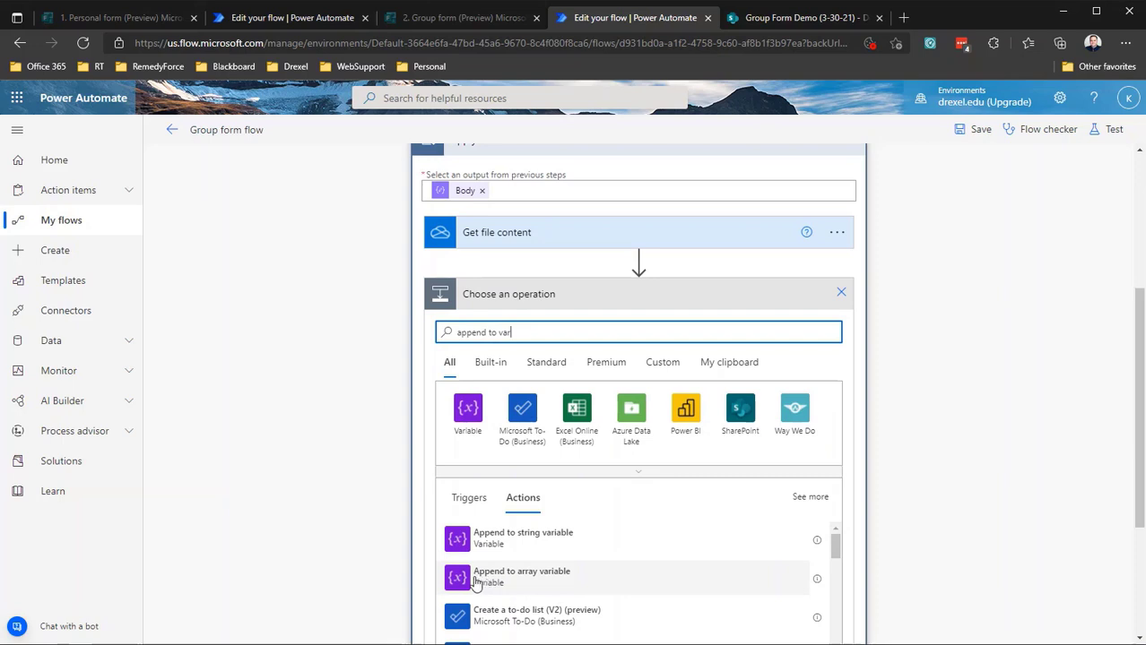
left_click(536, 579)
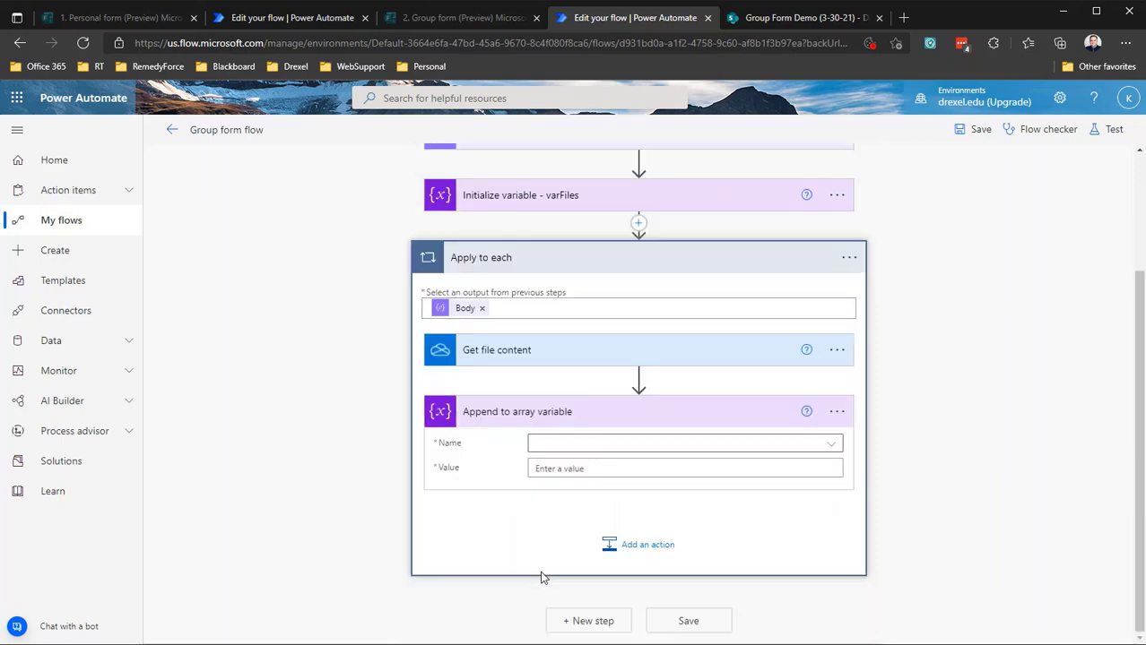
left_click(598, 445)
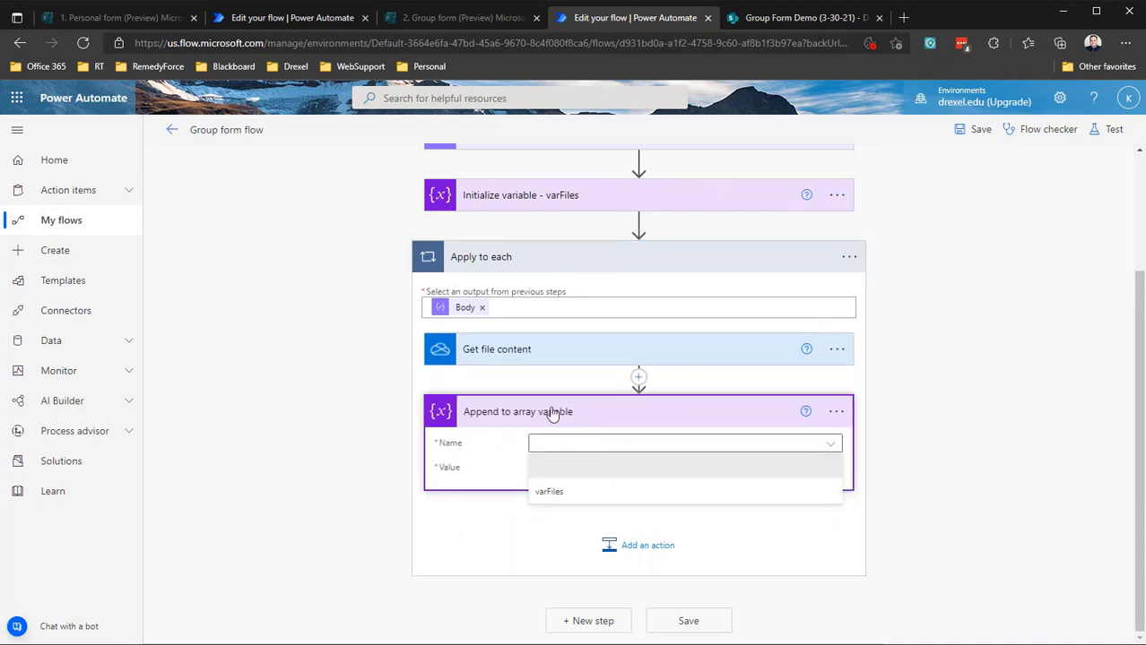
left_click(567, 495)
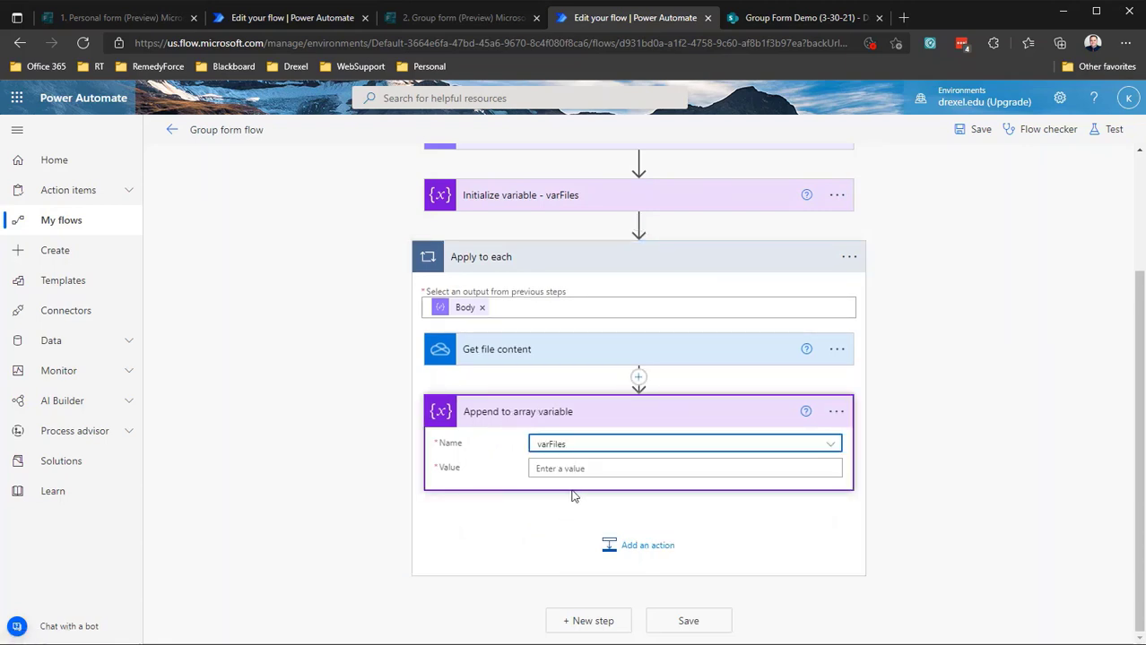
Step: Start the appended value as a JSON object whose "Name" key holds the Parse JSON name dynamic content
left_click(591, 469)
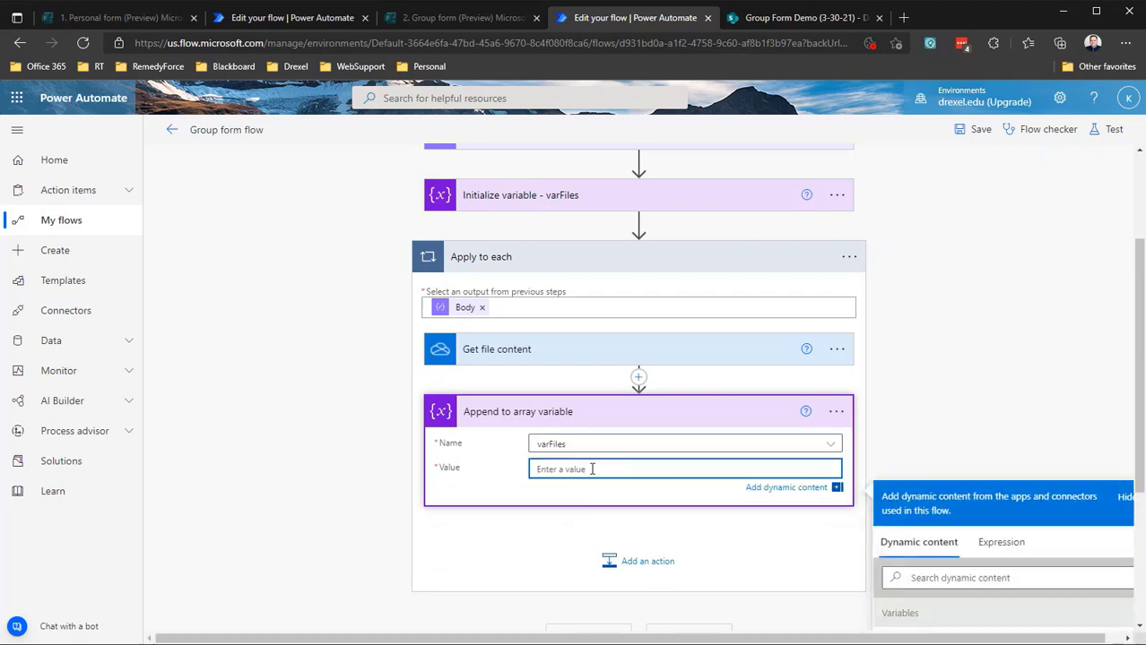
type("{")
key("BackSpace")
type("{")
key("Return")
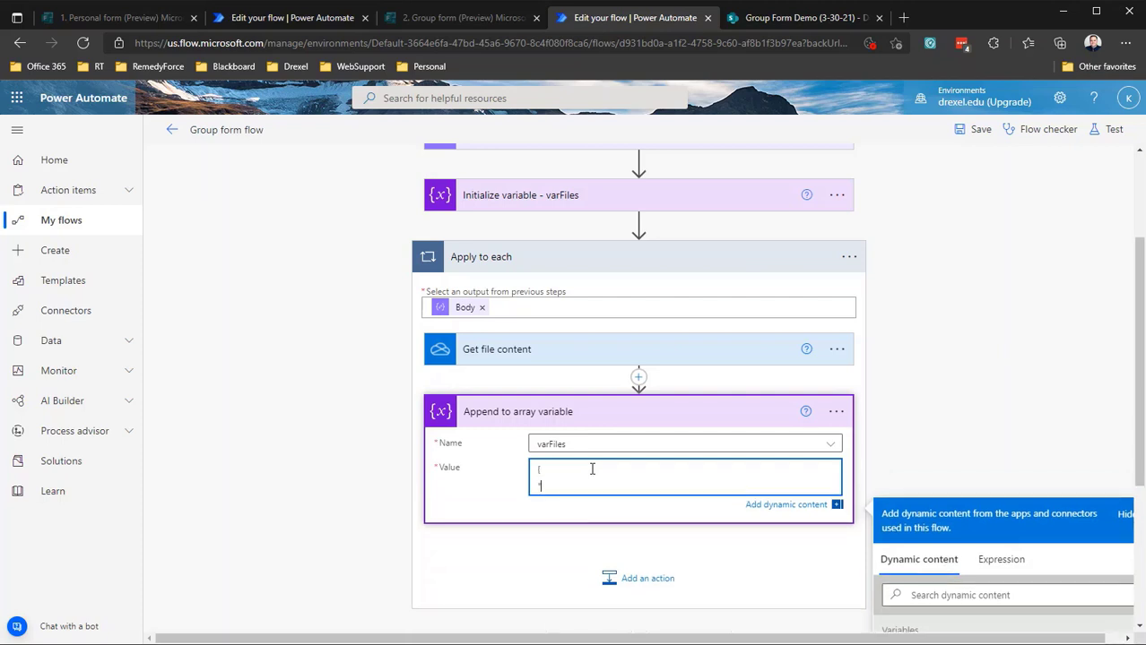
type("\"Name\":")
scroll(931, 463, "down", 5)
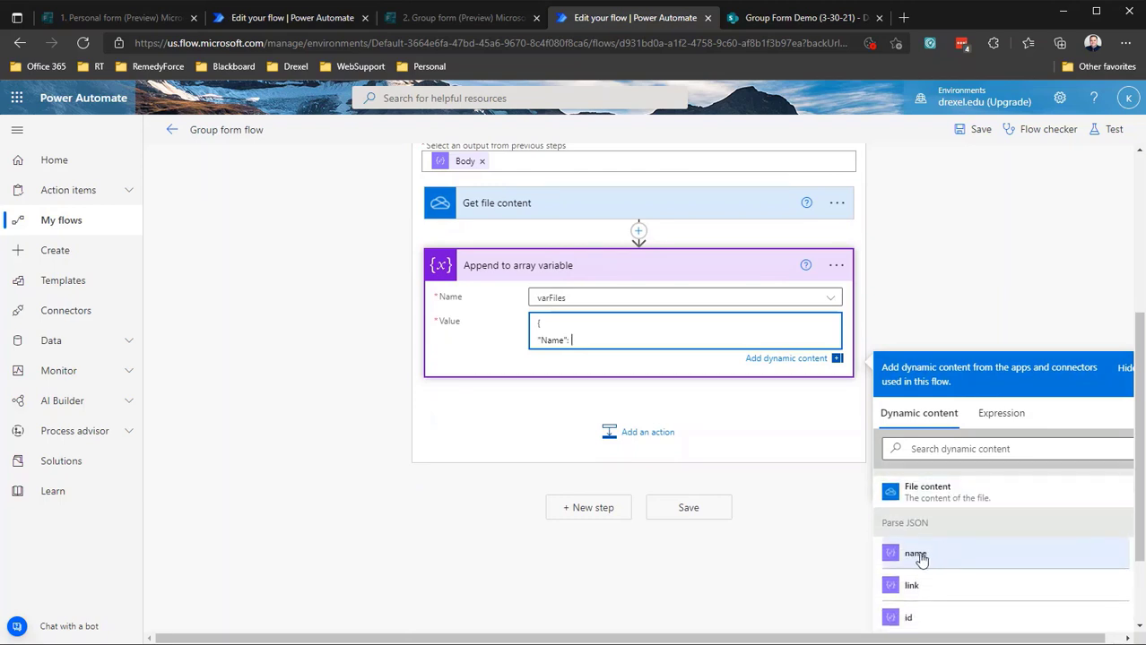
left_click(915, 554)
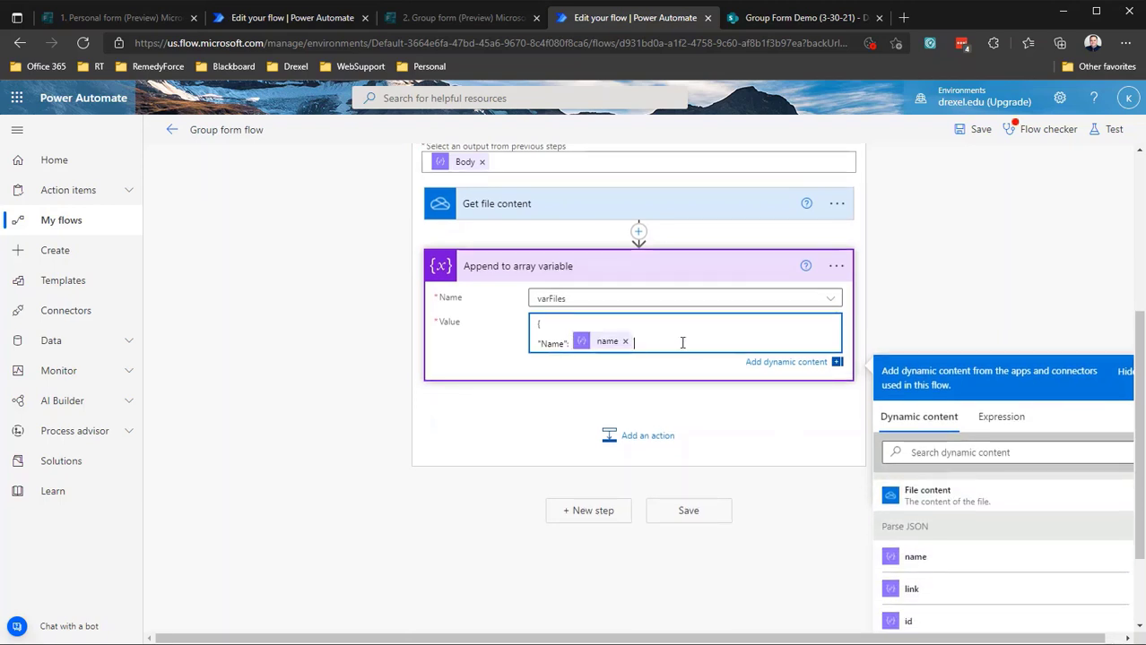
Step: Add a "ContentBytes" key holding the File content output of Get file content, and close the JSON object
type(",")
key("Return")
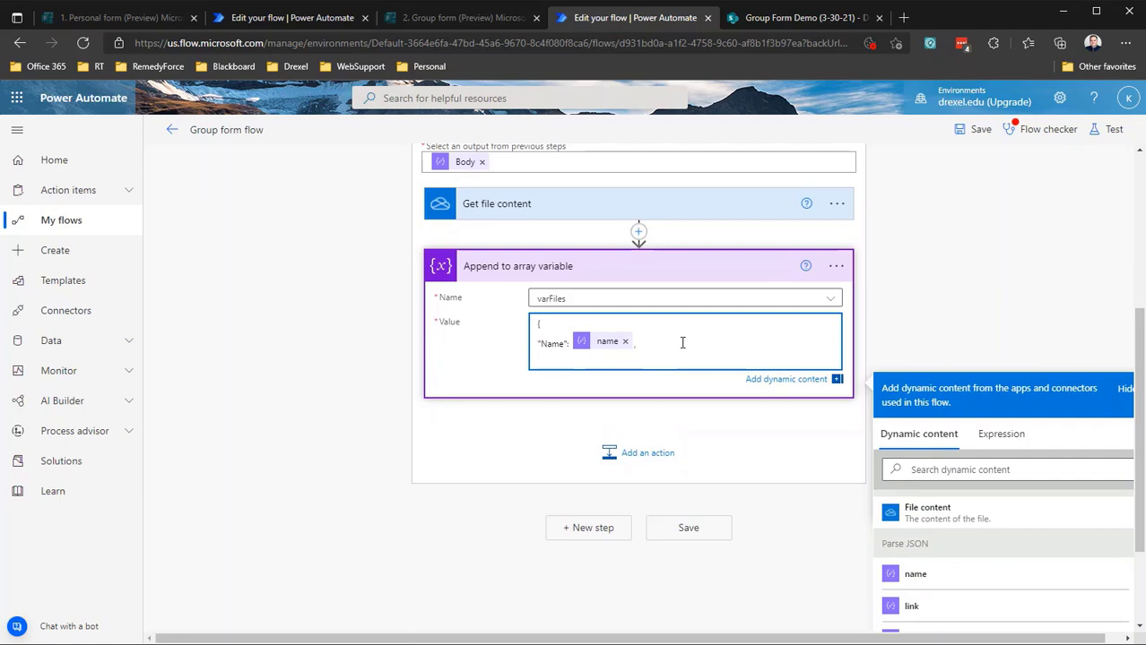
type("\"ContentBytes\":")
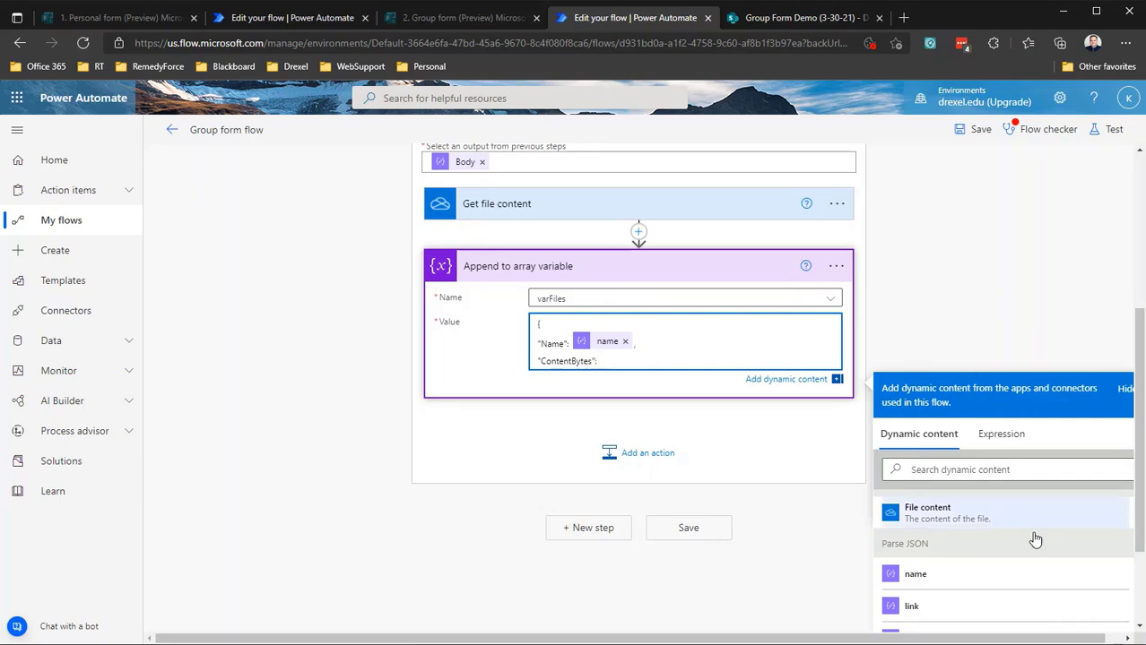
left_click(923, 512)
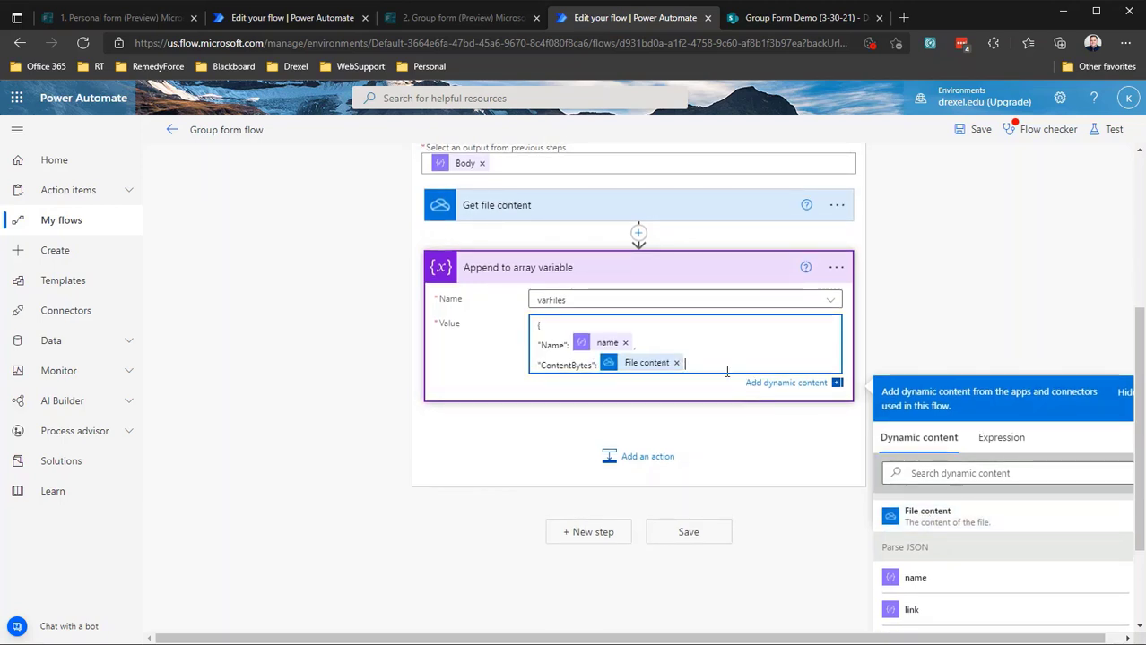
key("Return")
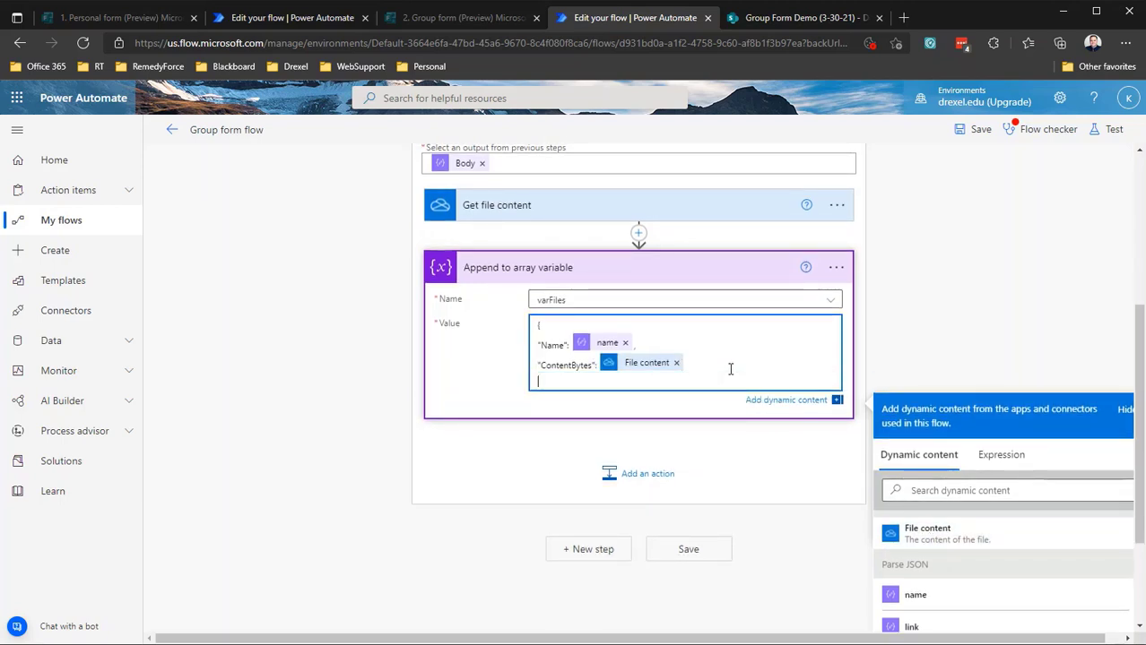
type("}")
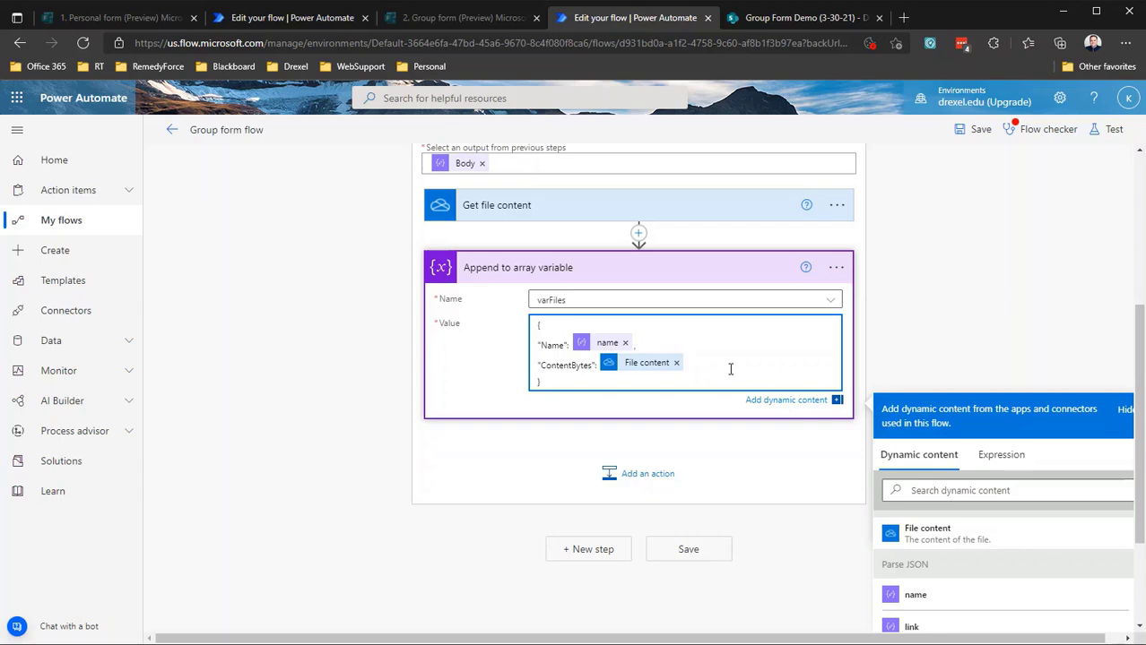
Step: Save the Group form flow and test it automatically with the recent trigger from 7 minutes ago
left_click(986, 131)
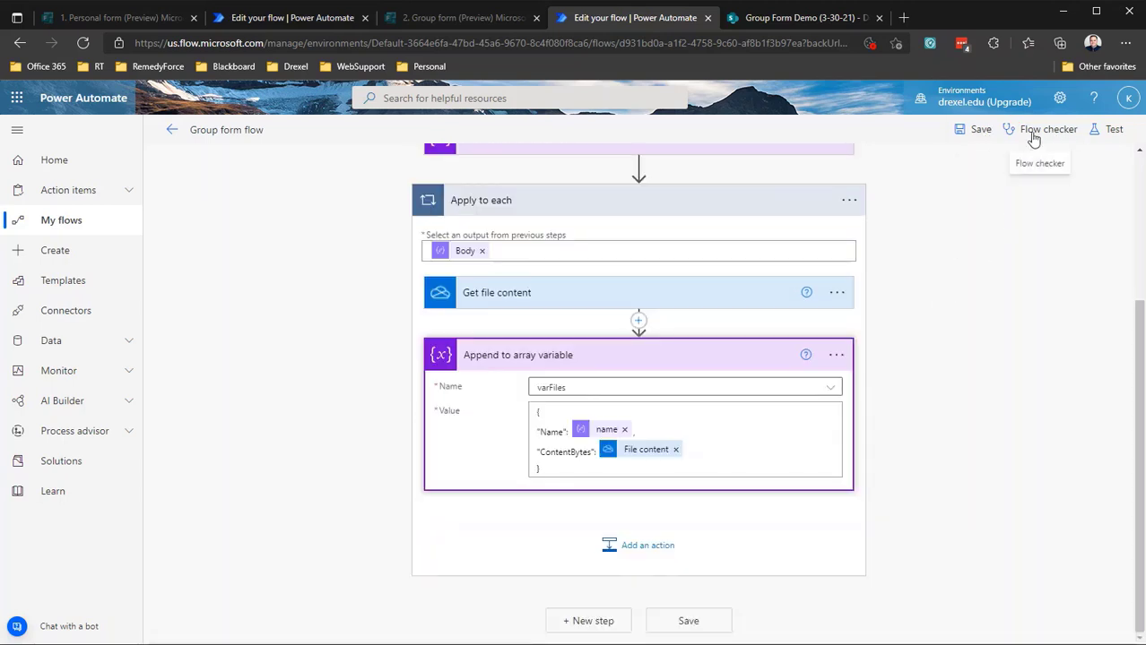
left_click(974, 128)
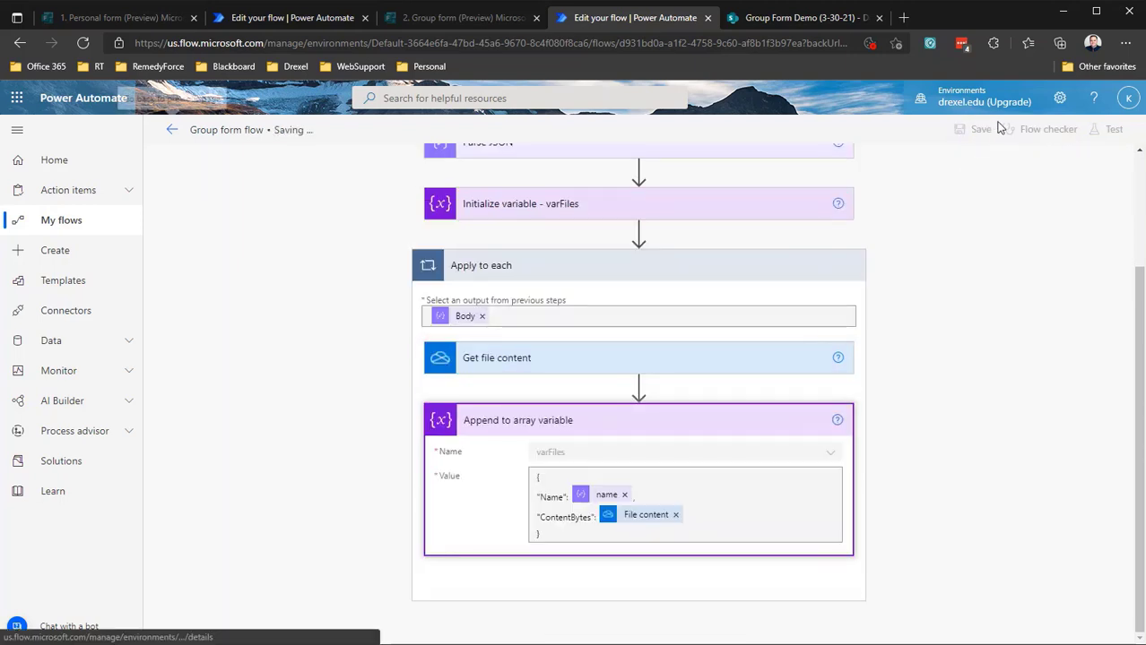
left_click(1108, 130)
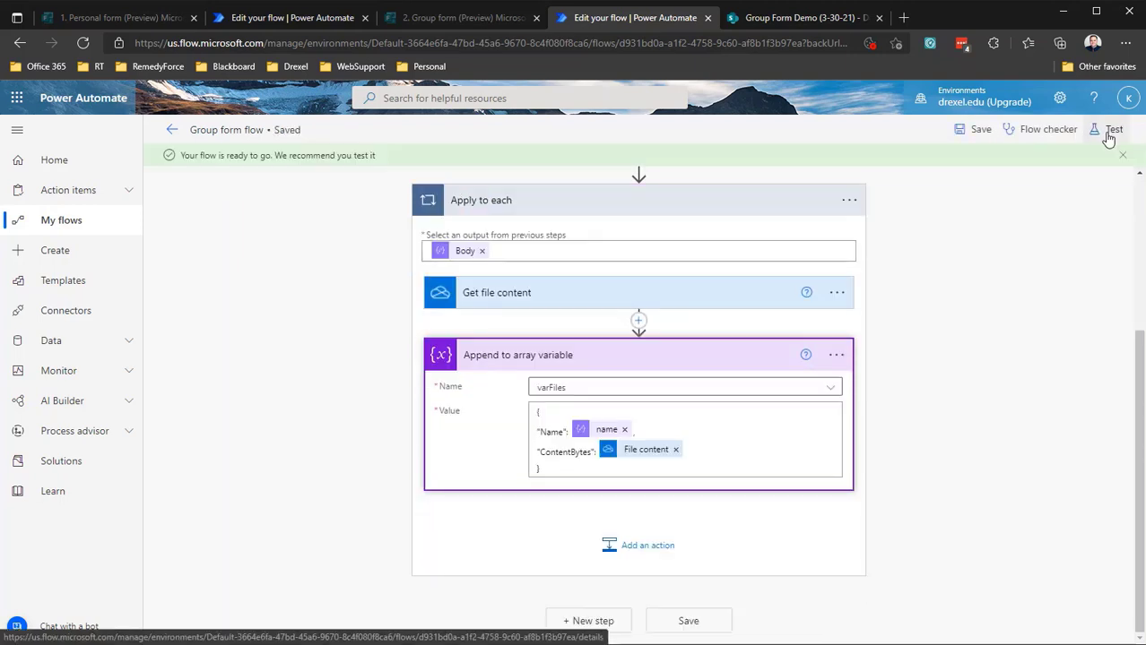
left_click(926, 270)
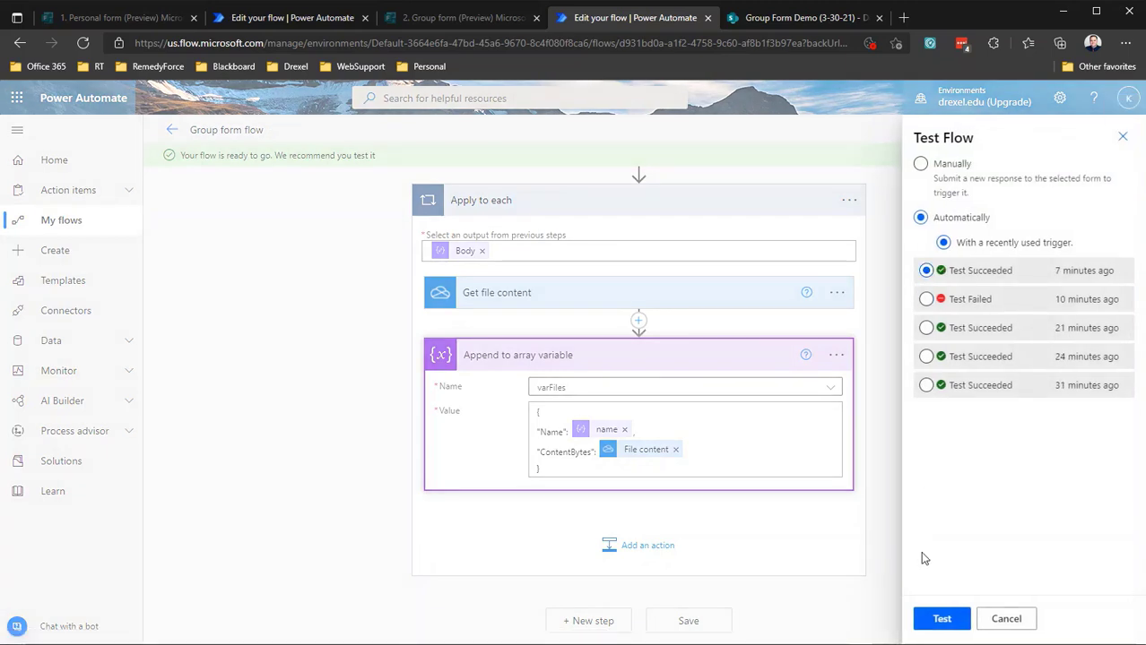
left_click(938, 627)
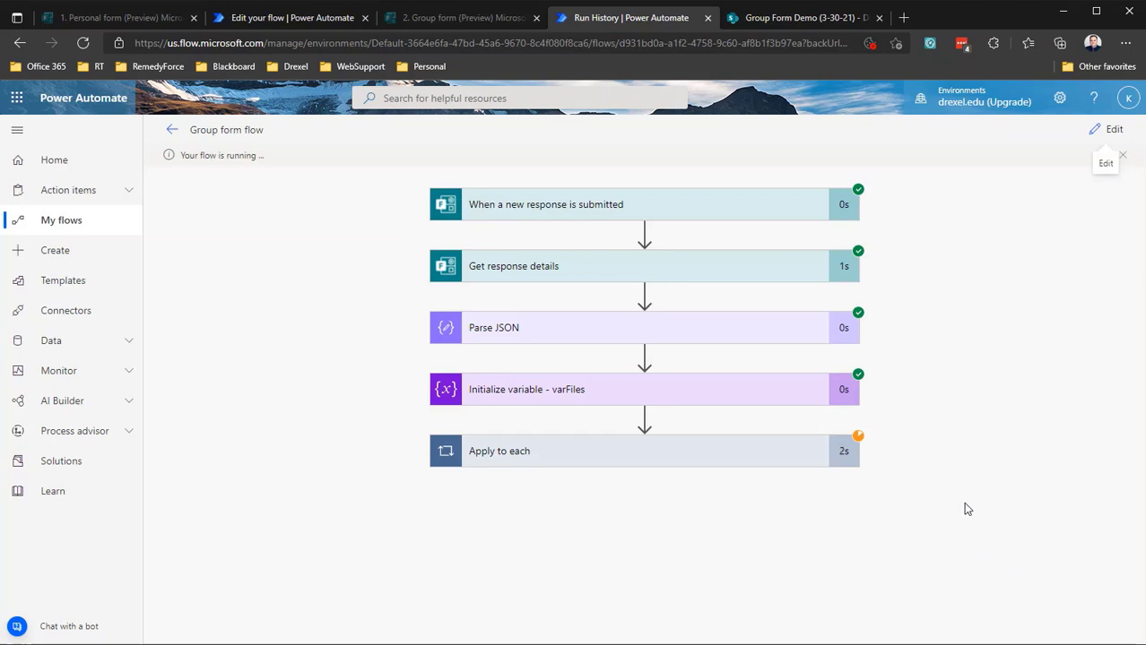
Step: Inspect the inputs of Append to array variable inside Apply to each in the completed Group form run
left_click(711, 448)
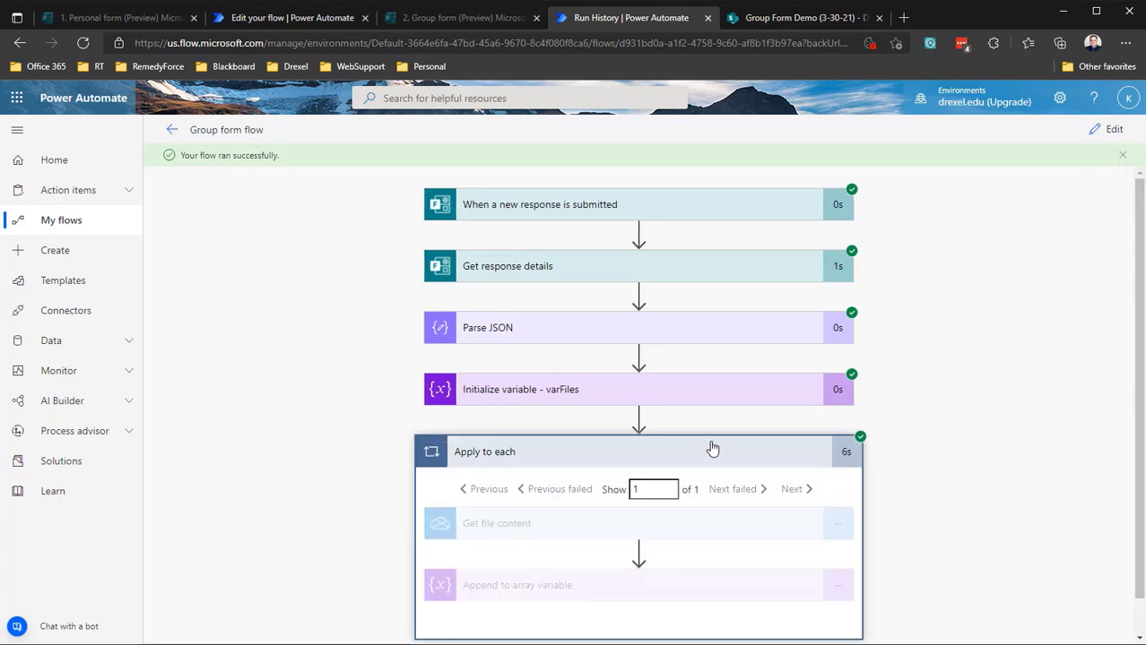
left_click(660, 588)
scroll(662, 583, "down", 3)
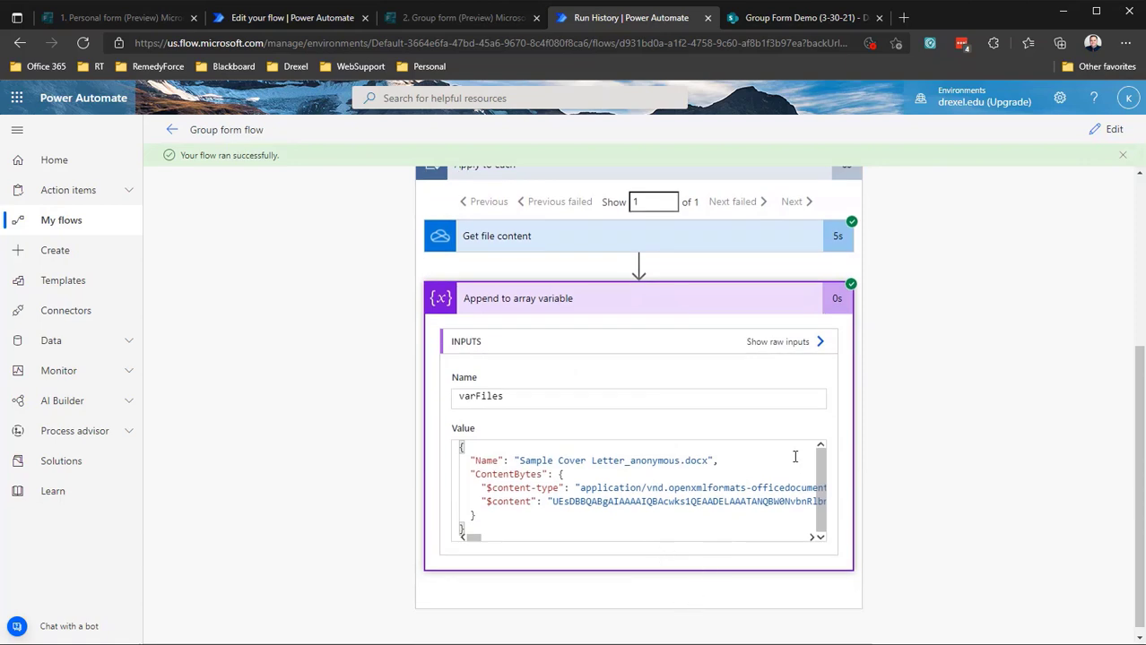
scroll(690, 581, "down", 1)
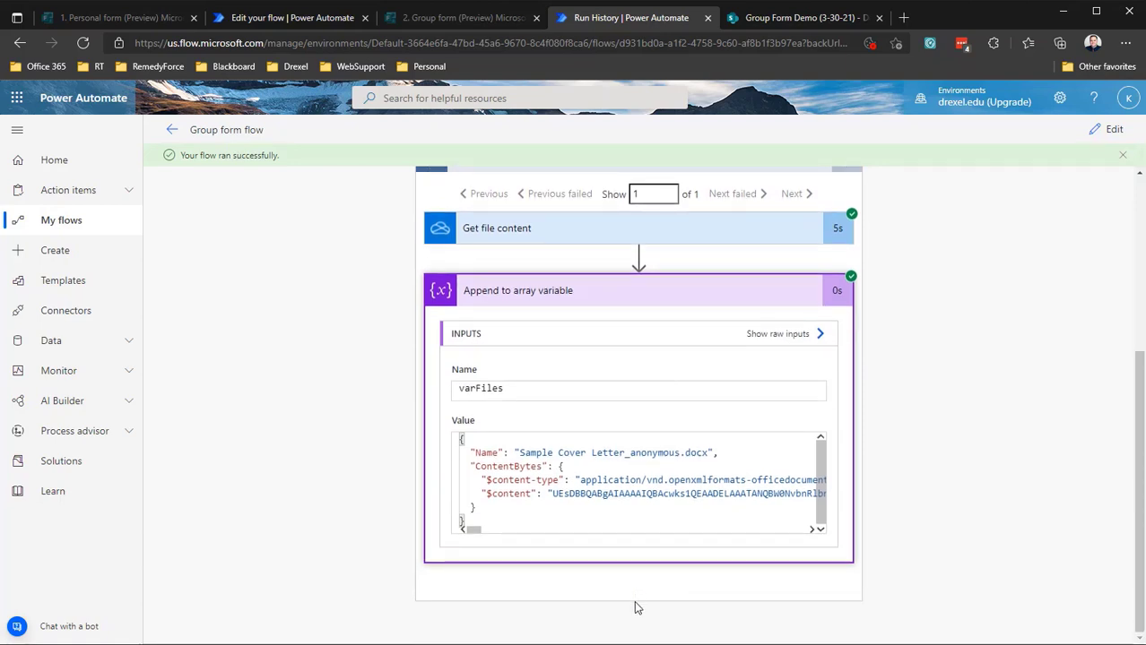